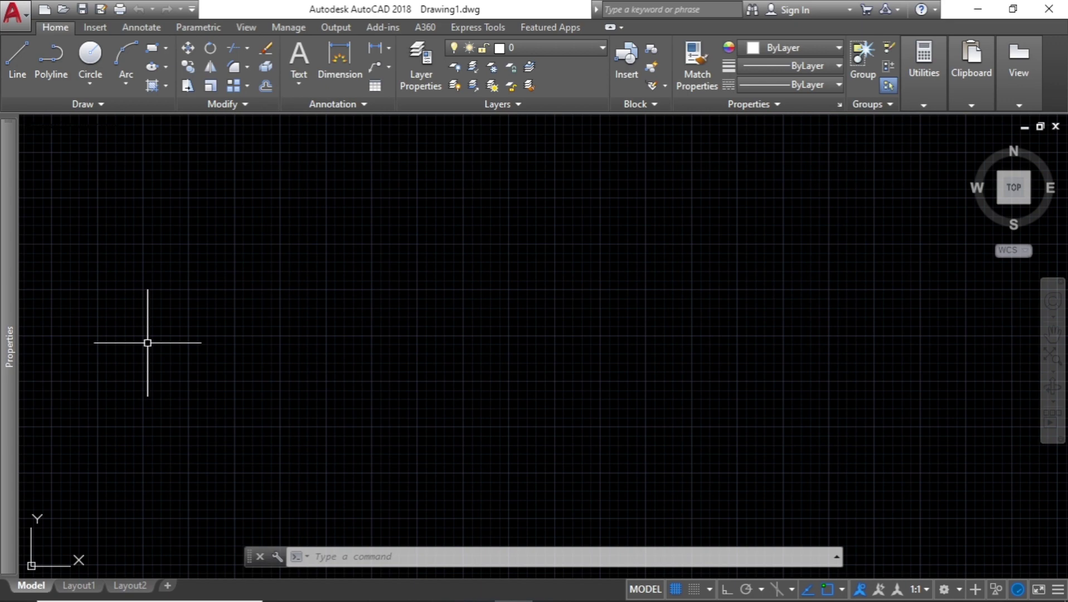
click(95, 101)
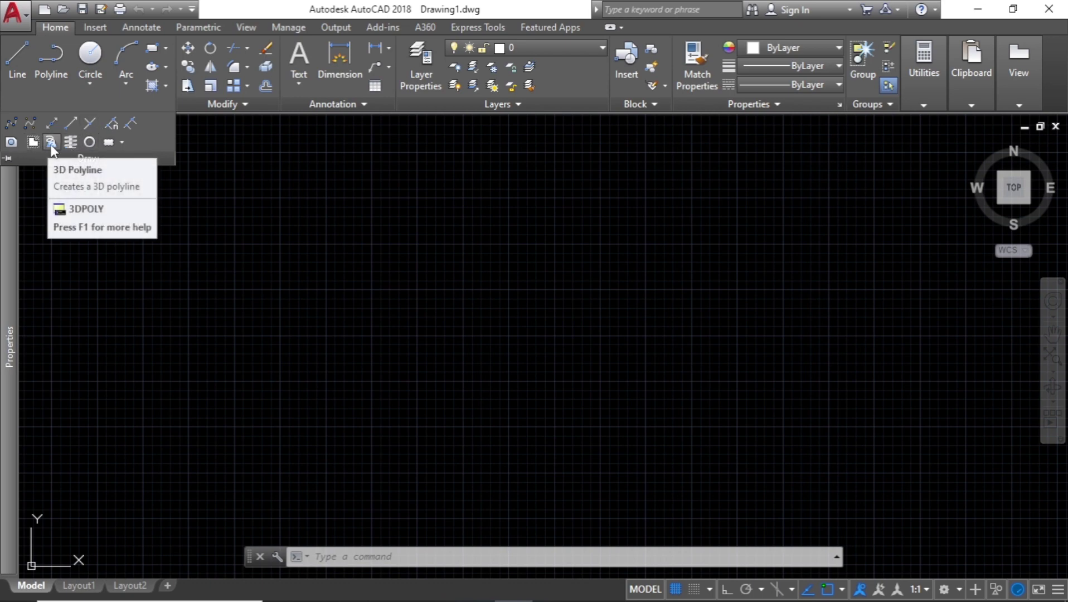
key(Escape)
key(Escape)
key(Escape)
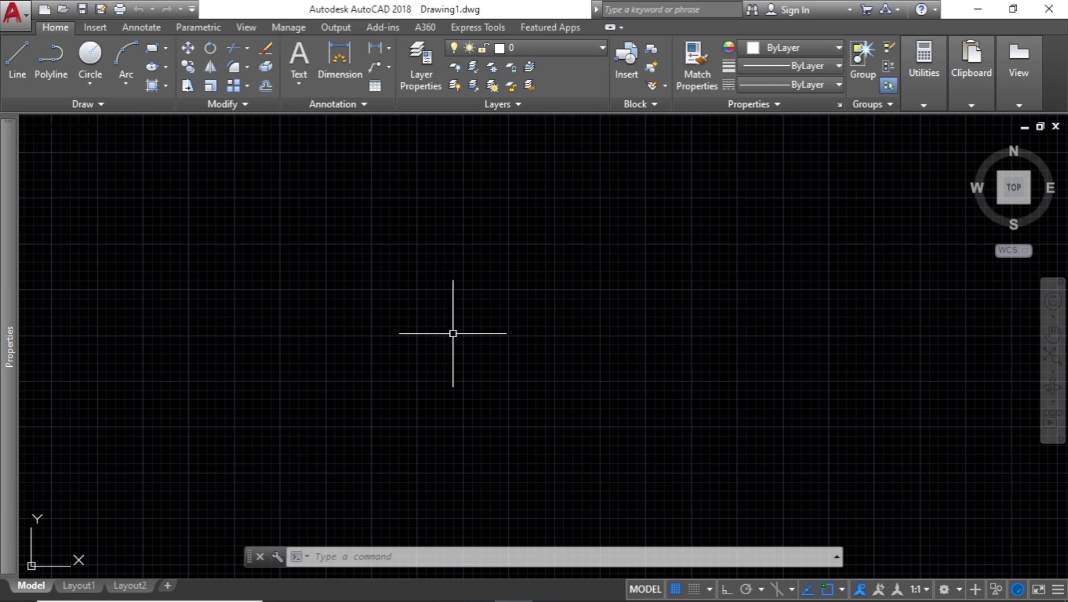
Draw a rectangle in the middle of the empty drawing area by picking two opposite corners.
text(rec)
key(Return)
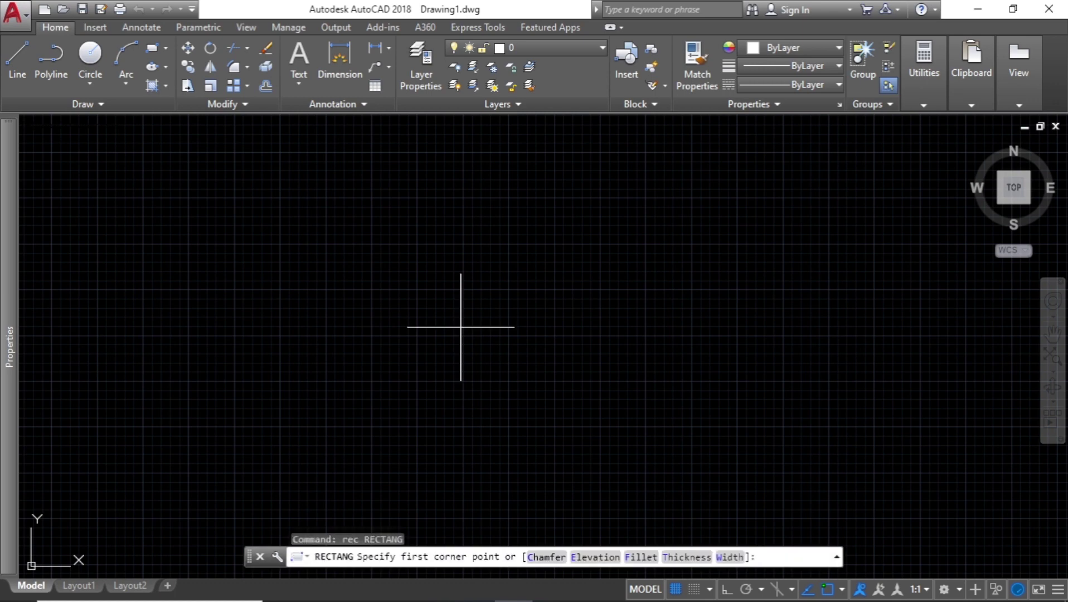
click(447, 296)
click(582, 376)
key(Escape)
key(Escape)
key(Escape)
Draw circles centred on the rectangle's lower-right and upper-left corners, making the upper-left circle slightly larger.
text(c)
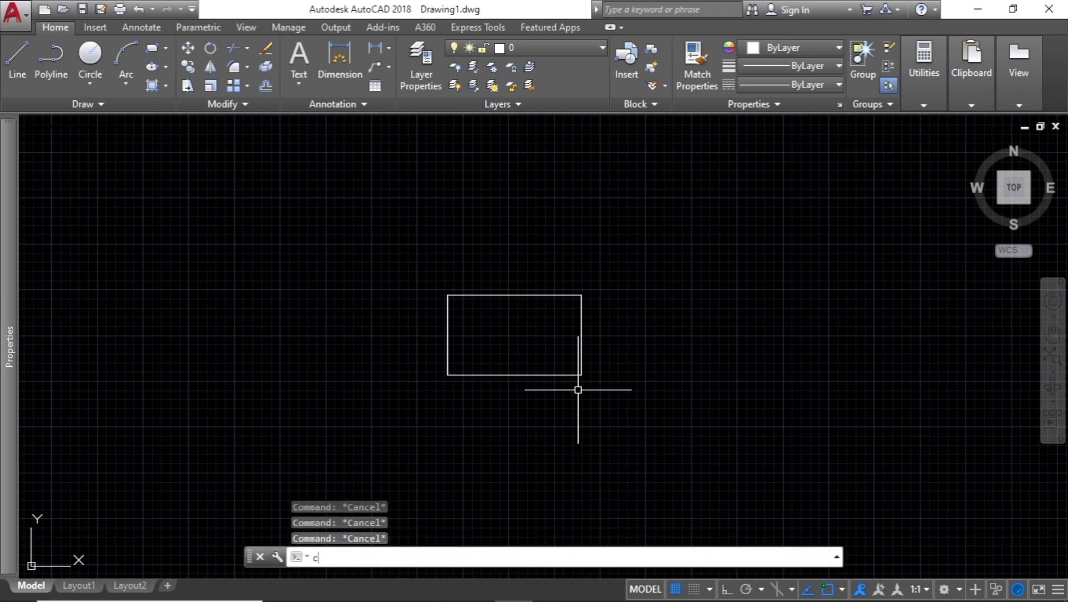
key(Return)
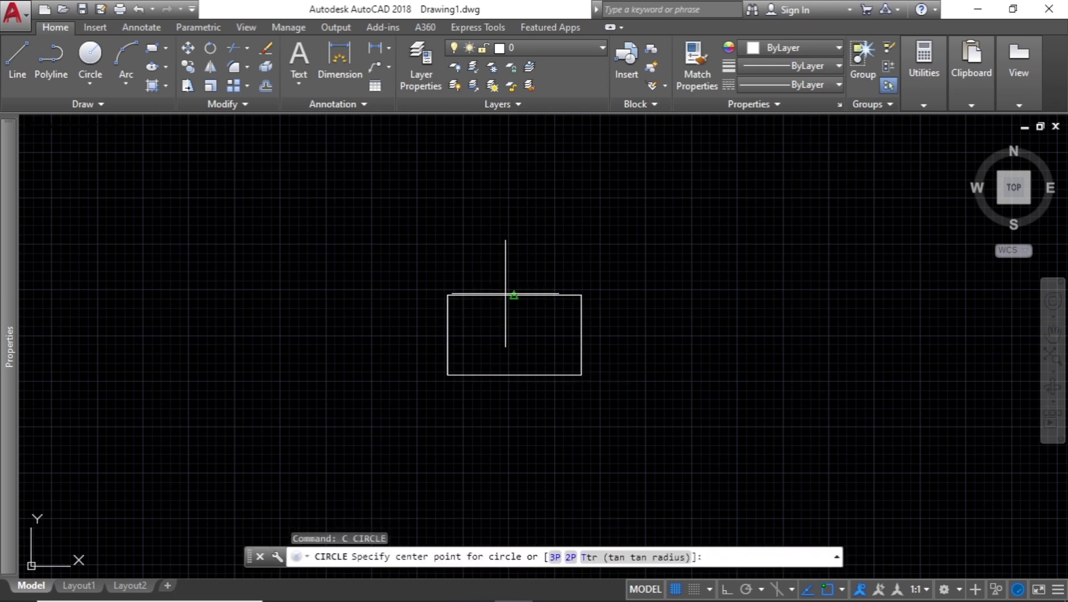
click(581, 375)
click(613, 404)
key(Escape)
key(Escape)
key(Escape)
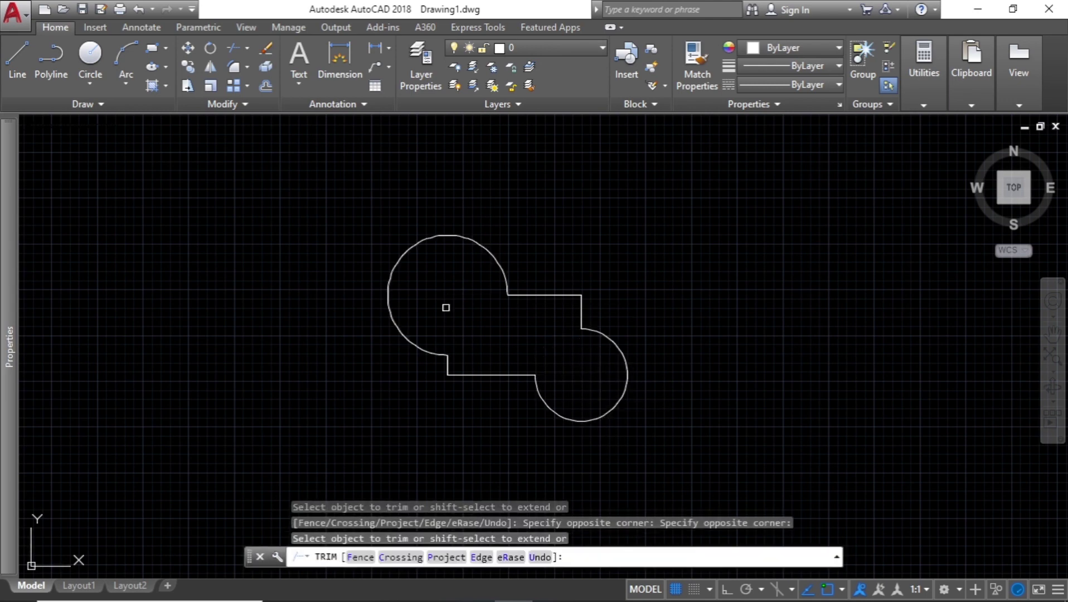
Trim the overlapping parts of the rectangle and circles so that only one continuous outer outline is left.
key(Escape)
key(Escape)
key(Escape)
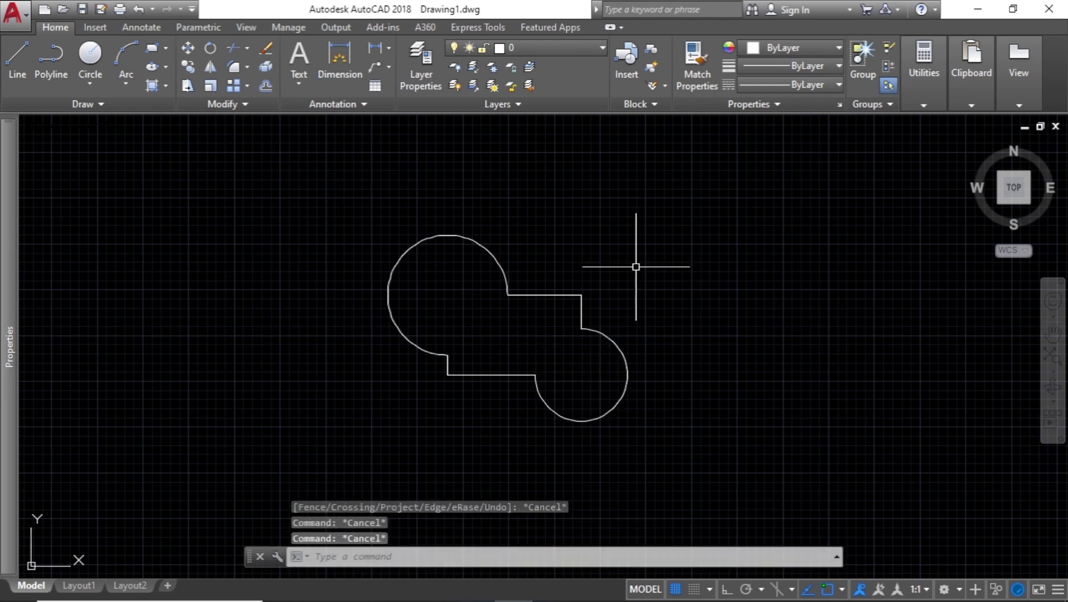
Save the drawing in the Documents folder under the file name 1234.
key(ctrl+s)
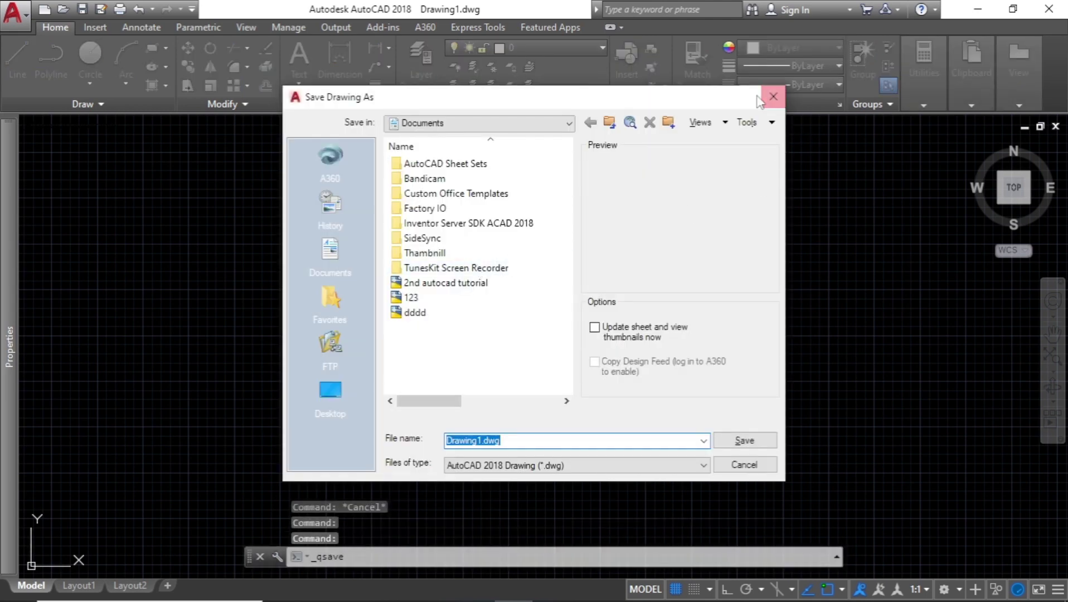
click(536, 441)
double_click(531, 441)
text(1234)
click(744, 440)
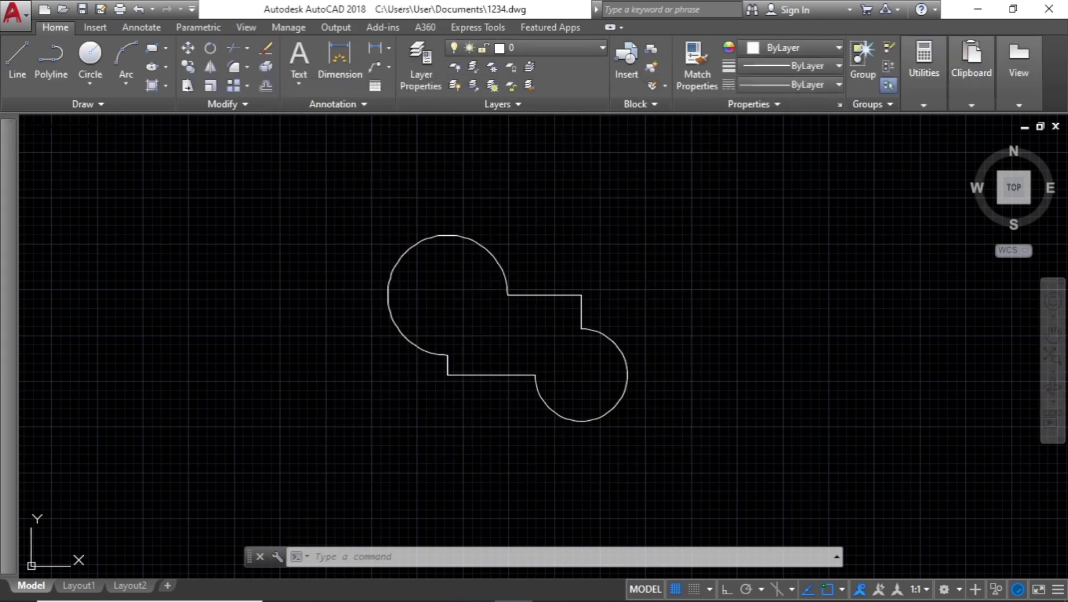
Select the whole trimmed outline and set its object colour to orange 248,153,30.
click(615, 281)
click(471, 392)
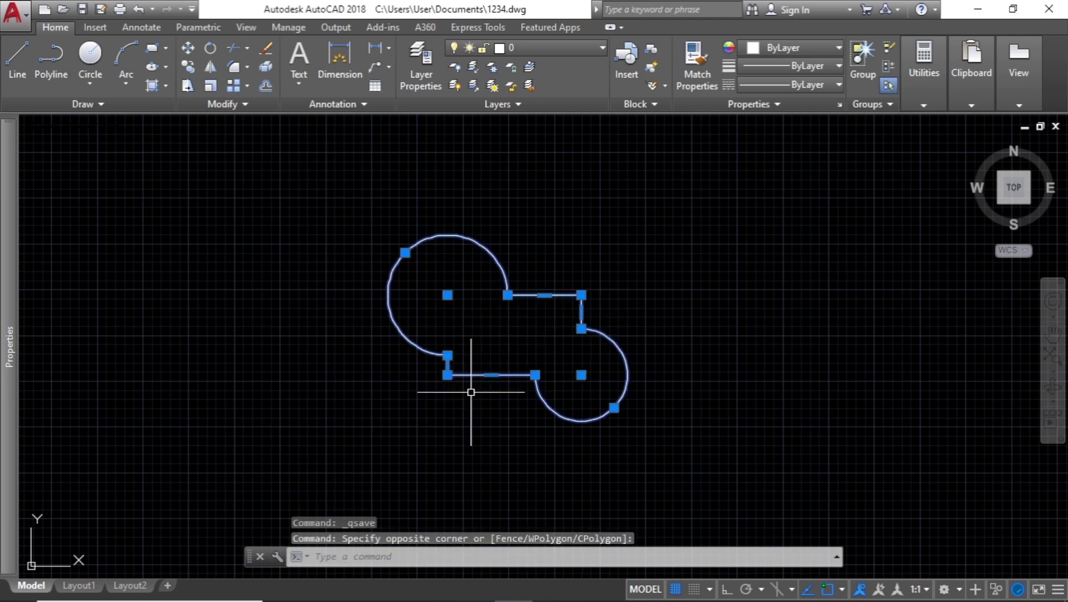
click(791, 48)
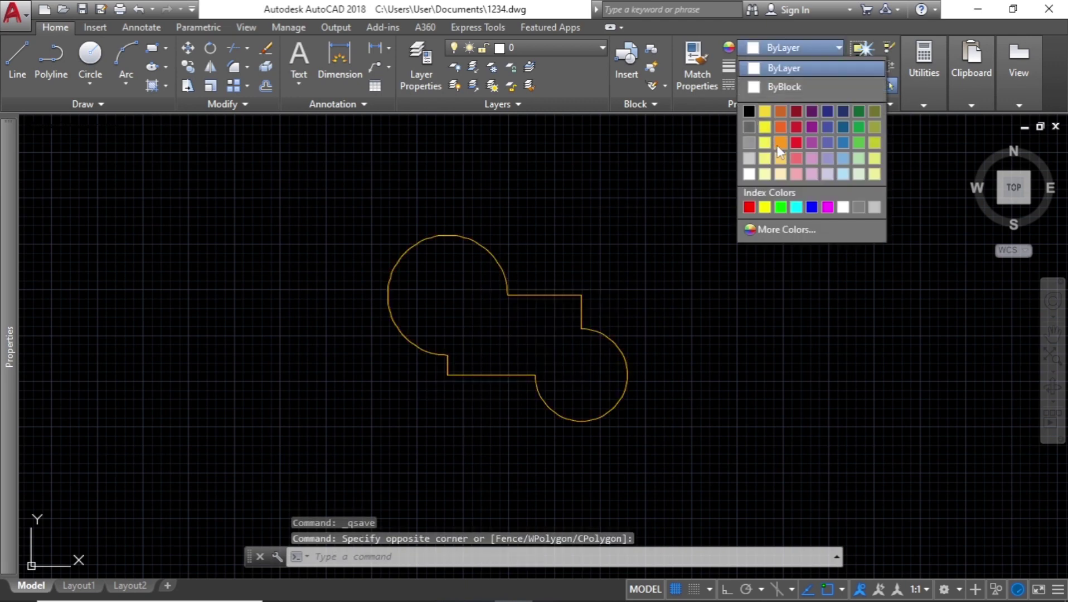
click(780, 144)
key(Escape)
key(Escape)
Select the outline as a whole and its individual lines and arcs to examine which pieces are separate objects.
click(644, 242)
click(510, 391)
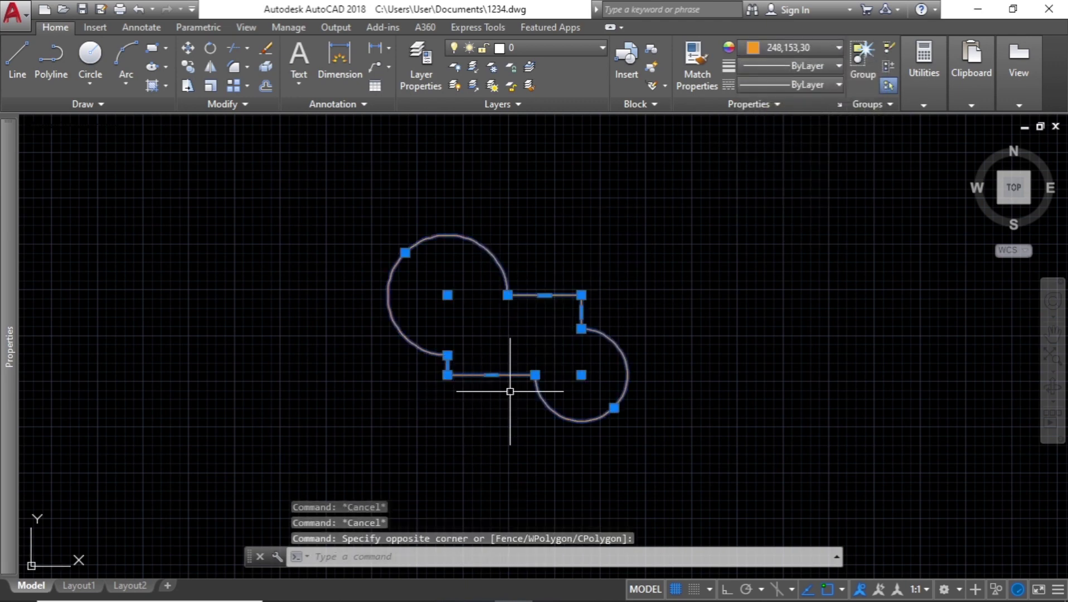
key(Escape)
click(600, 299)
click(580, 338)
key(Escape)
click(627, 327)
click(621, 354)
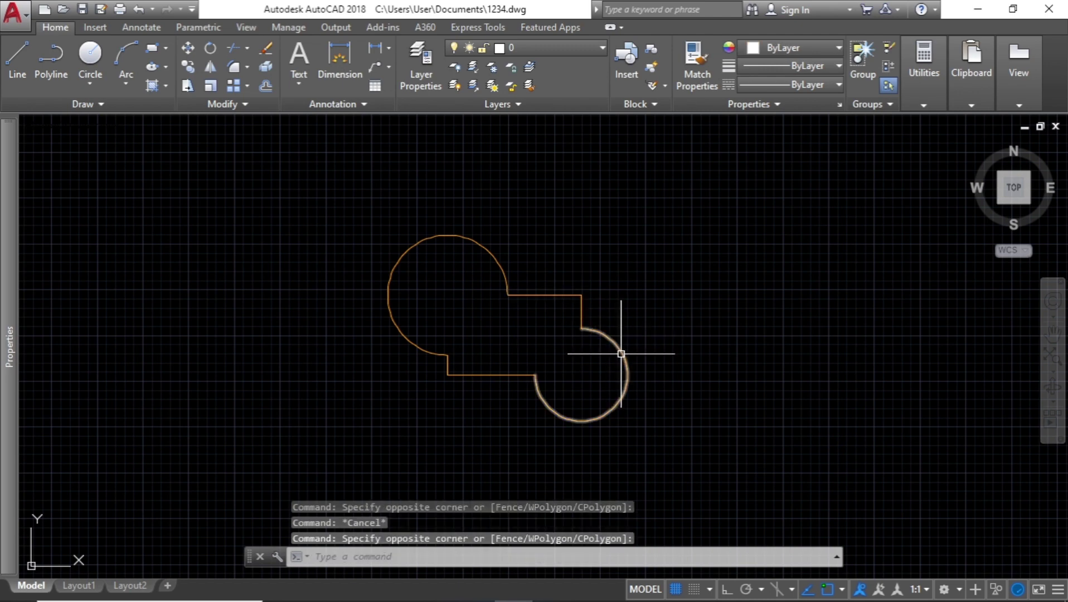
click(621, 354)
key(Escape)
click(563, 267)
click(544, 312)
click(504, 212)
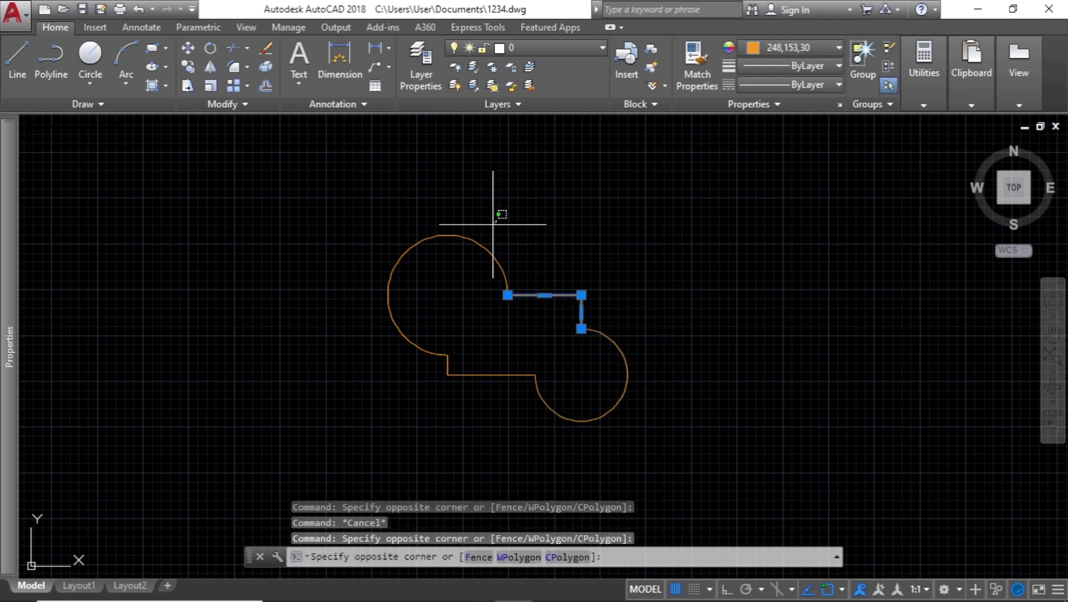
click(410, 329)
key(Escape)
click(519, 373)
key(Escape)
key(Escape)
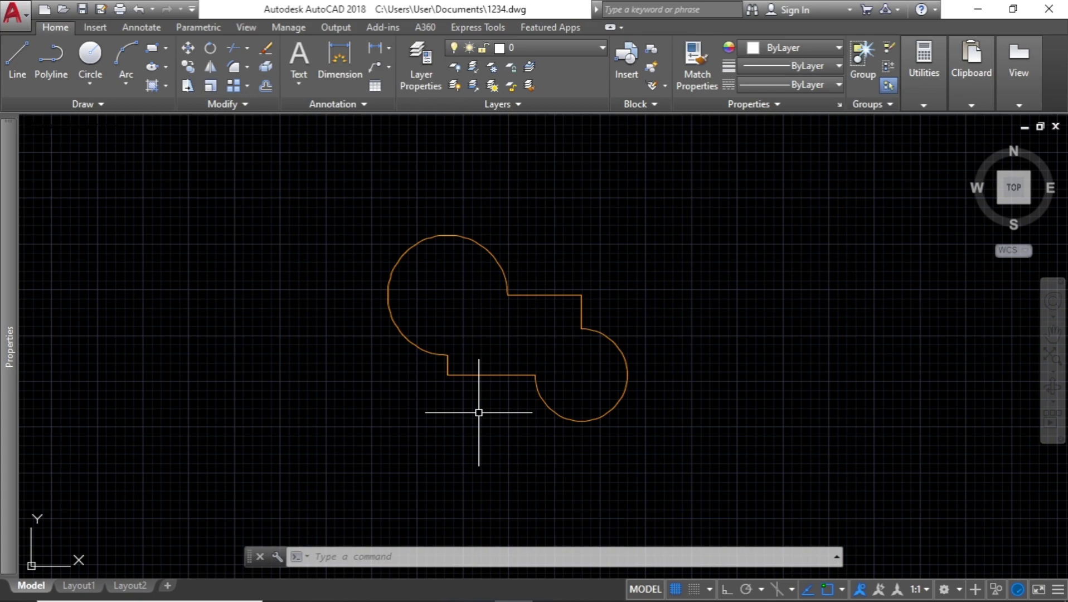
text(b)
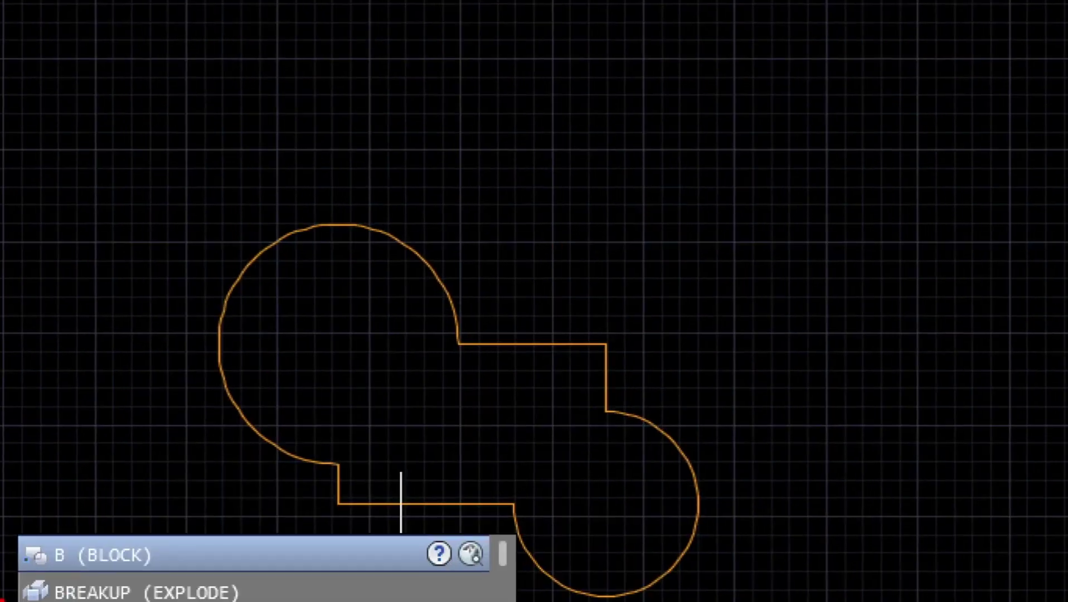
mouse_move(144, 469)
mouse_down()
mouse_move(197, 519)
mouse_move(22, 509)
mouse_move(181, 460)
mouse_up()
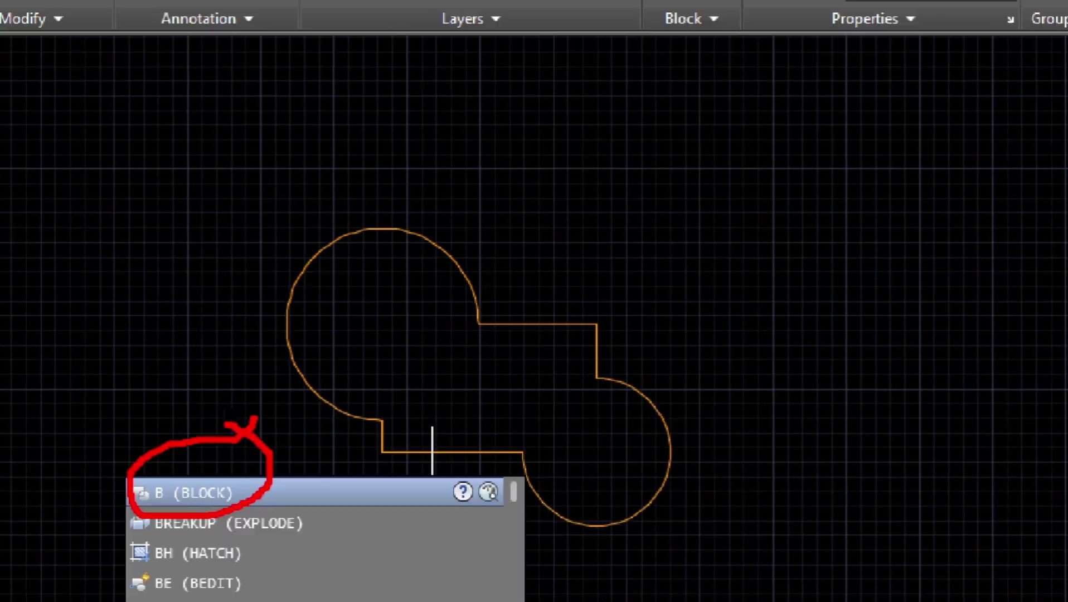
key(Escape)
key(Escape)
key(Escape)
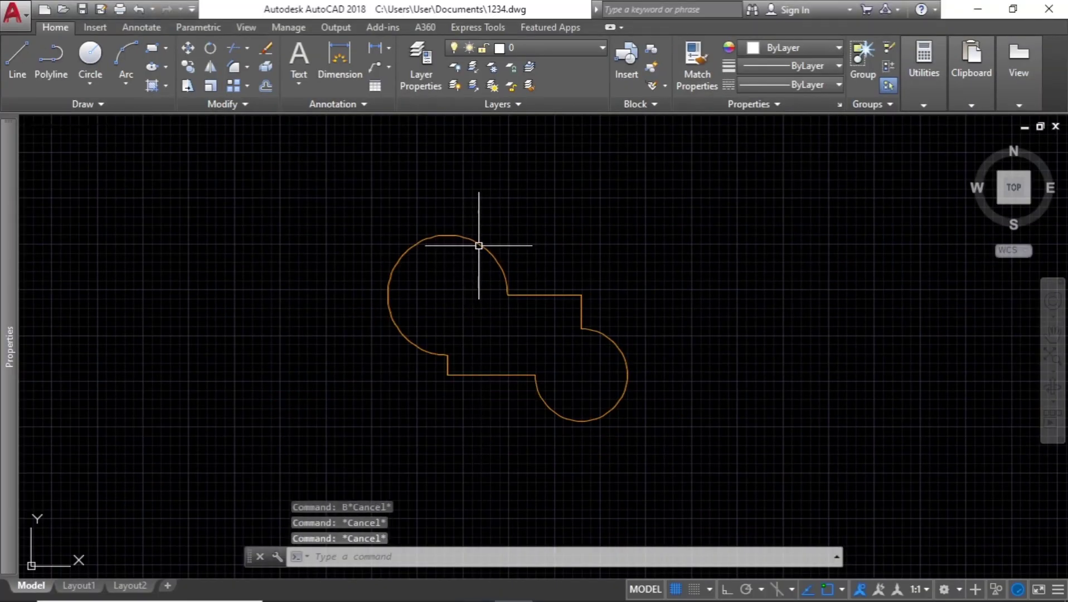
key(Escape)
Create a block named 789 from the entire orange outline, using the Convert to block option.
text(b)
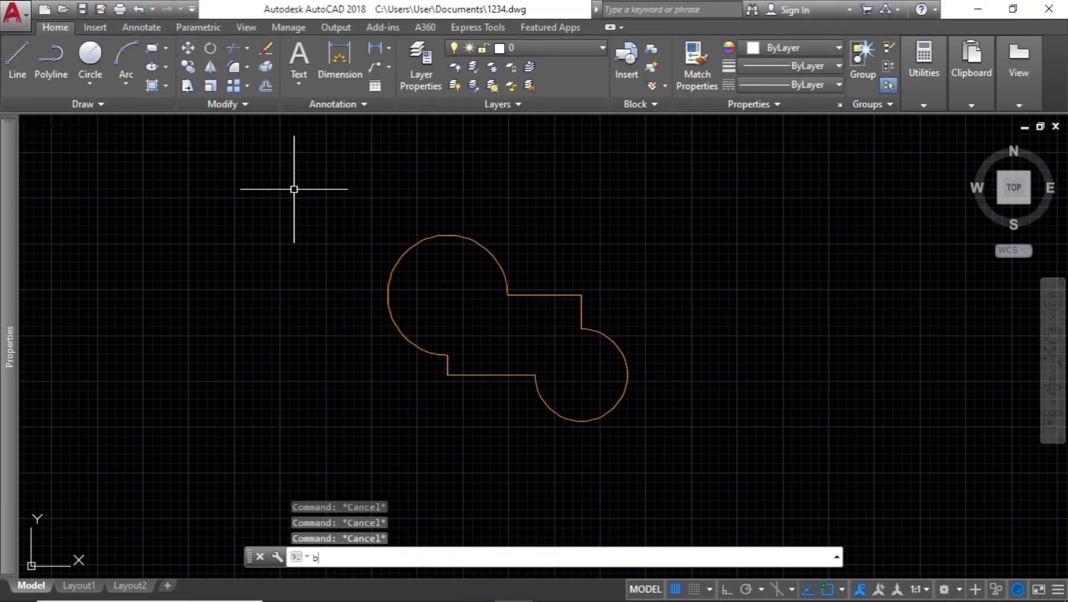
key(Return)
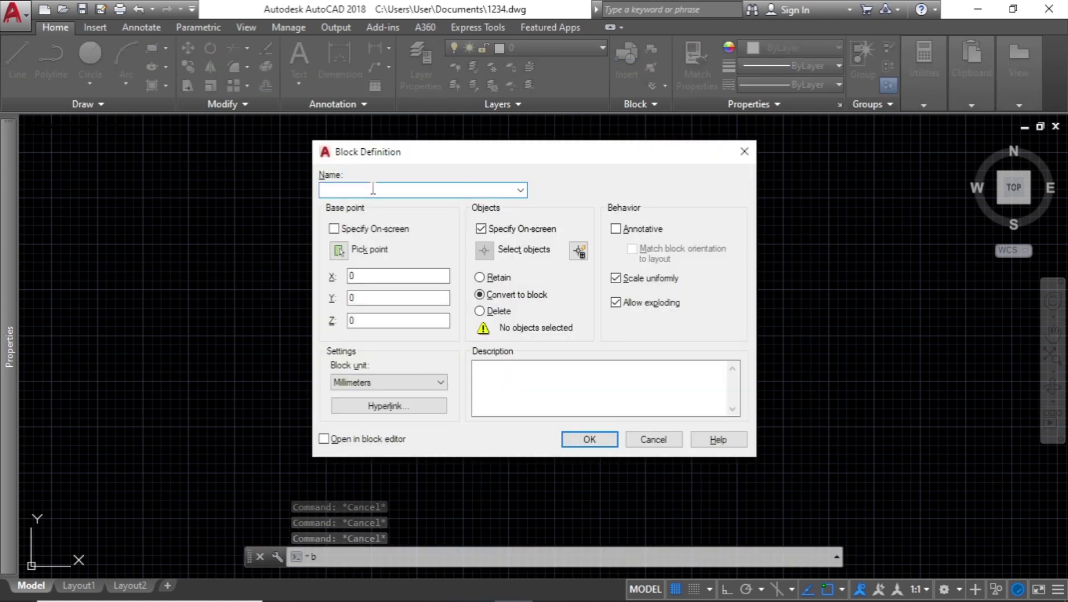
text(789)
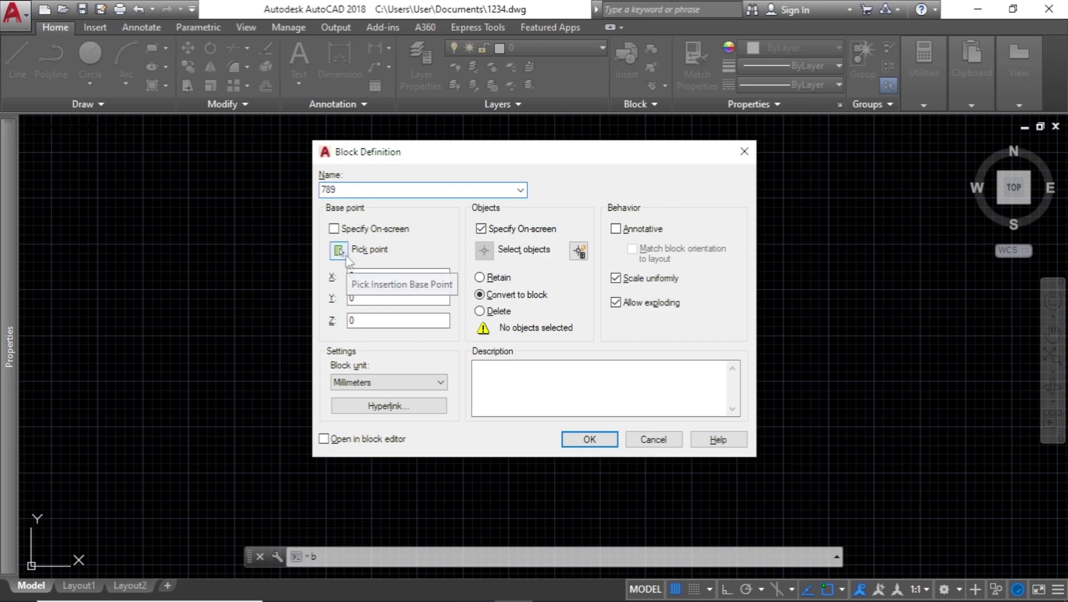
click(591, 439)
click(312, 149)
click(828, 547)
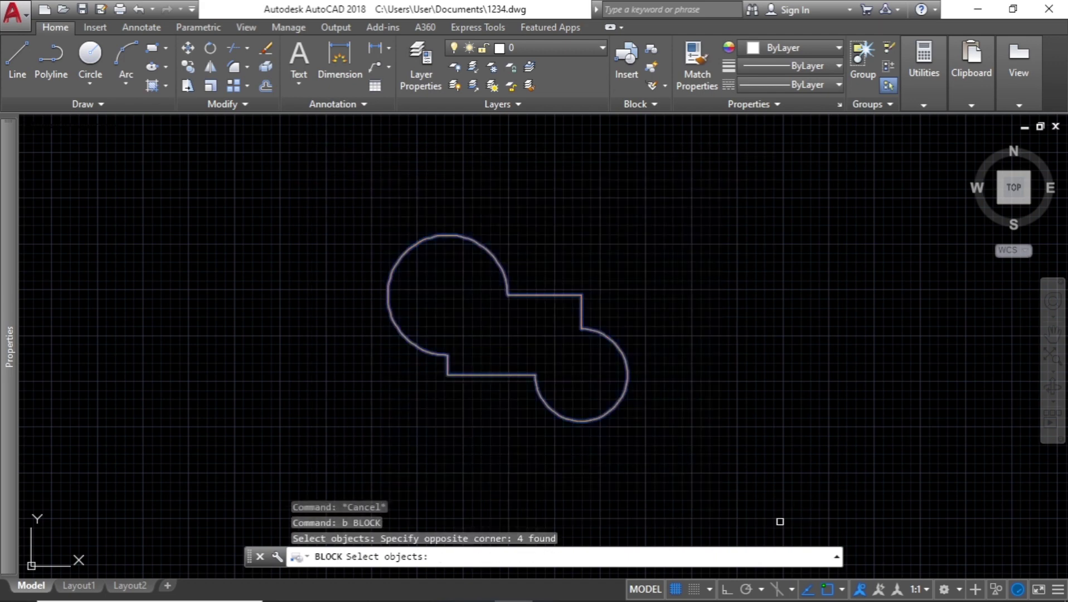
key(Return)
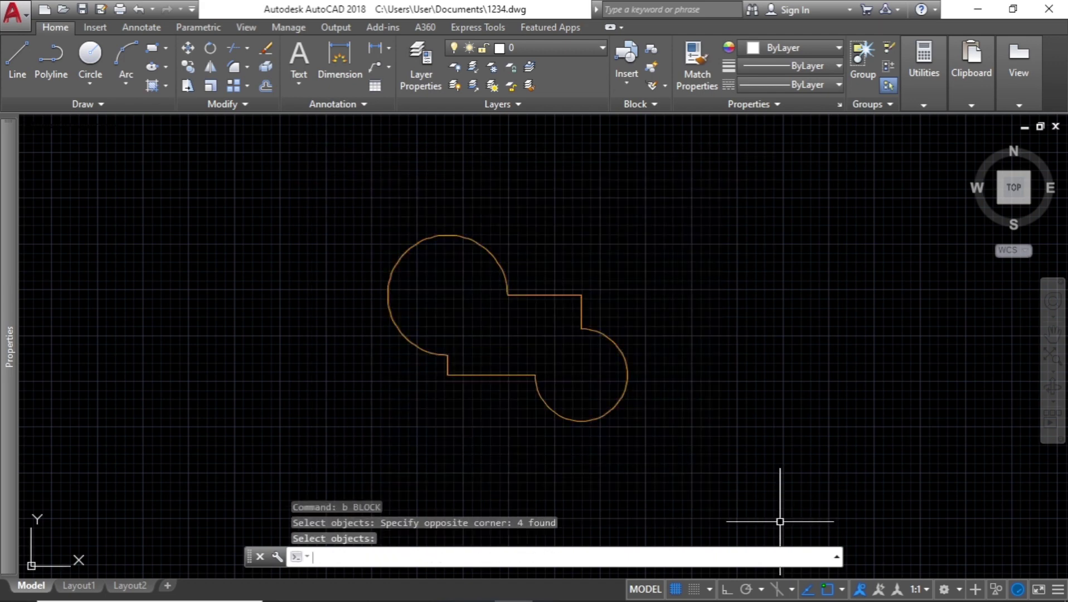
Check how the outline is selected as a block, and clear the selection.
click(572, 214)
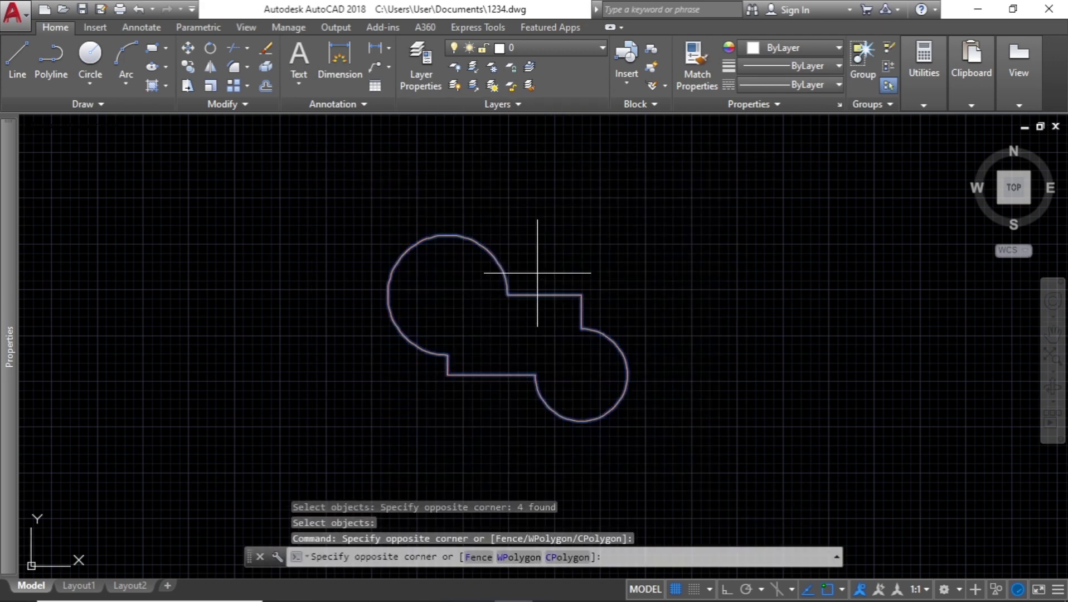
key(Escape)
key(Escape)
key(Escape)
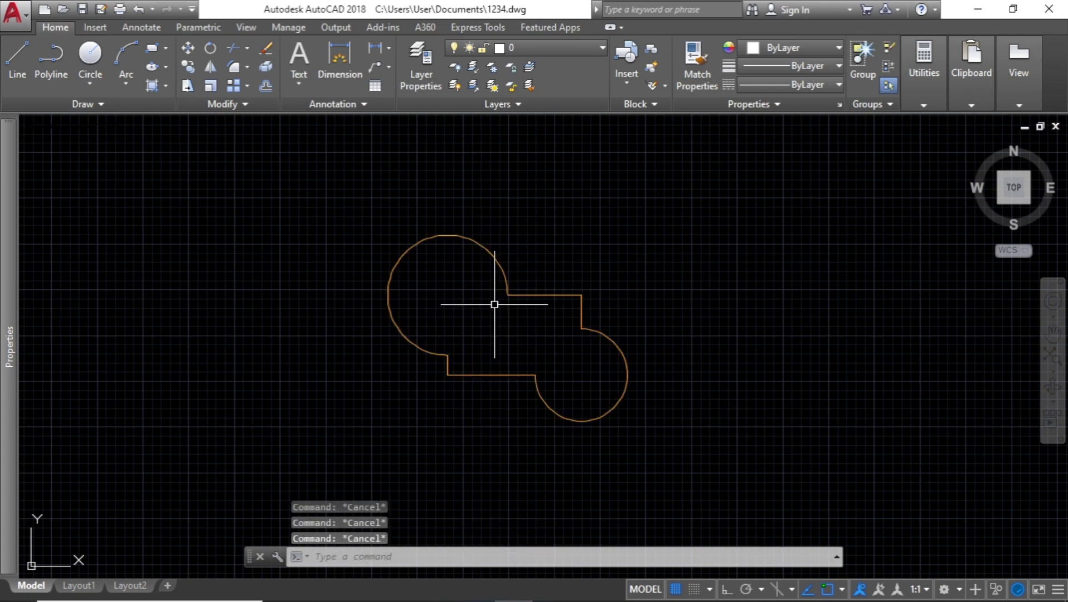
click(444, 298)
key(Escape)
key(Escape)
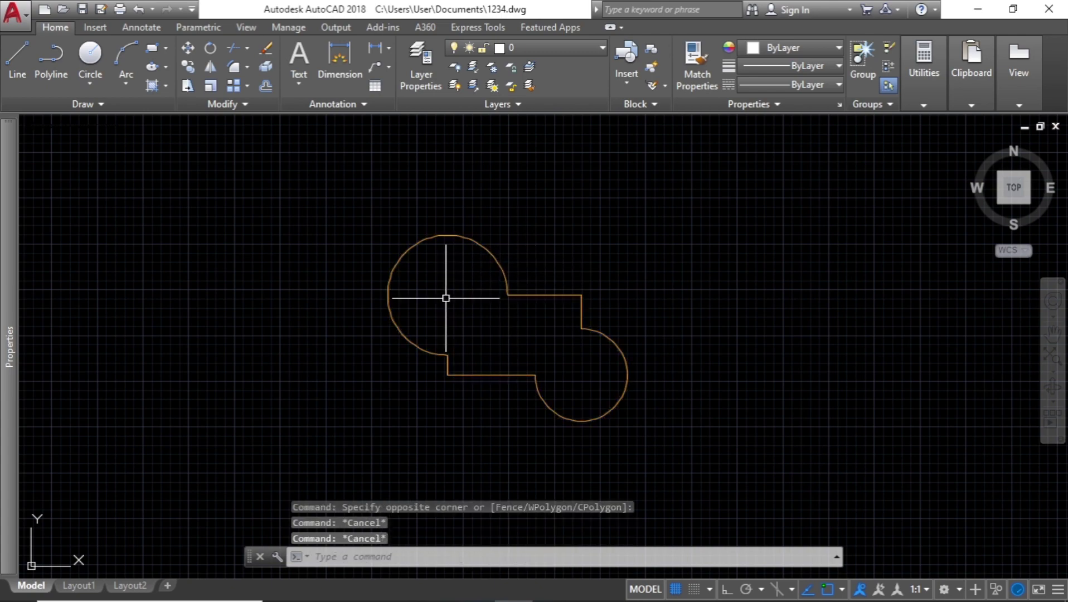
Review the base point, objects and behavior options for a new block definition, and cancel without creating one.
text(B)
key(Return)
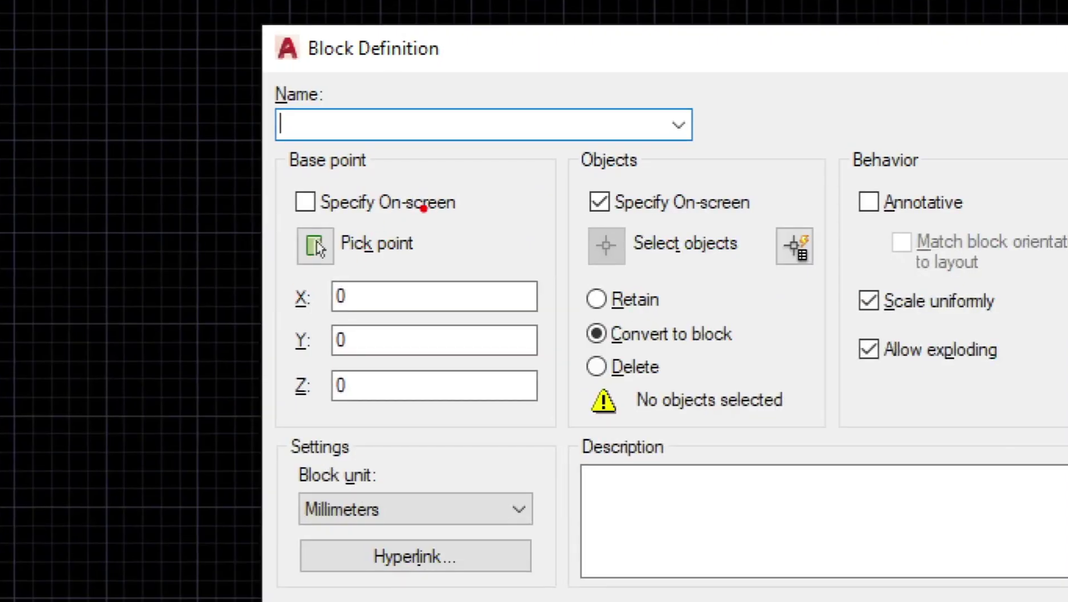
mouse_move(429, 216)
mouse_down()
mouse_move(215, 234)
mouse_move(474, 257)
mouse_move(483, 208)
mouse_up()
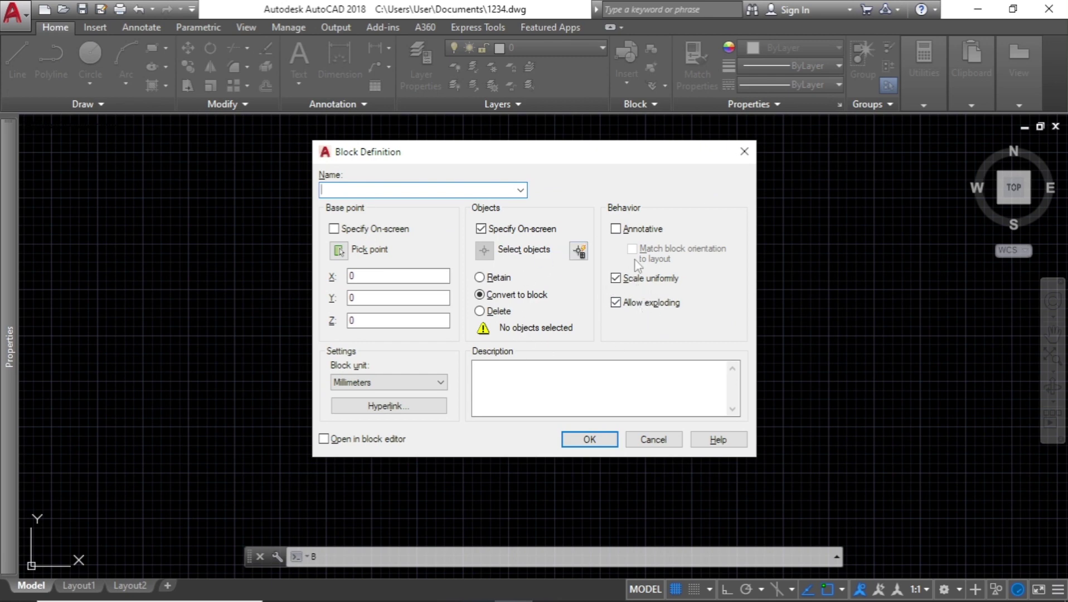
click(592, 441)
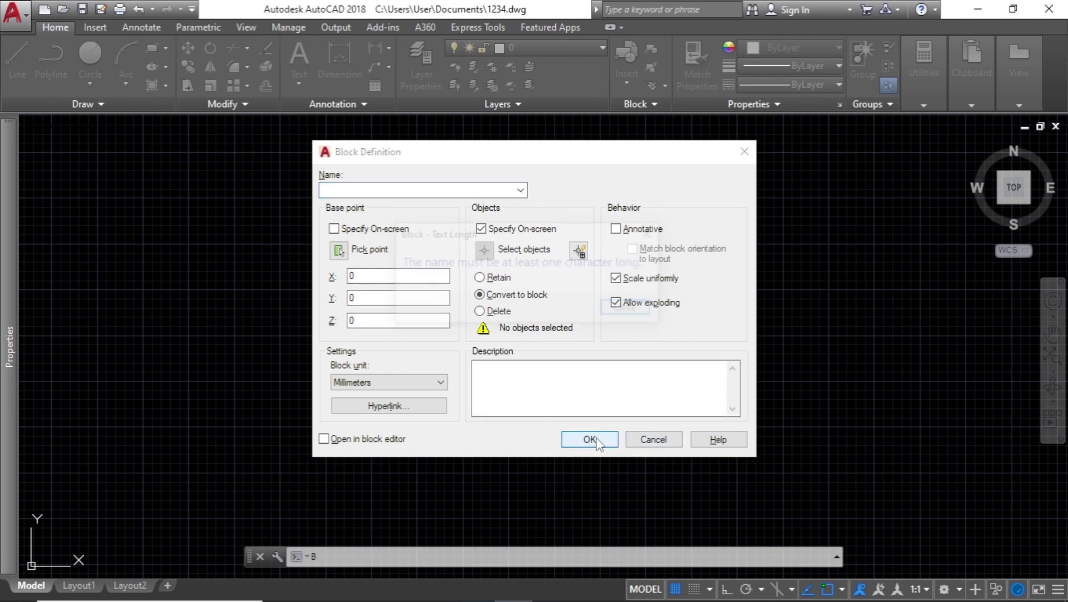
click(625, 307)
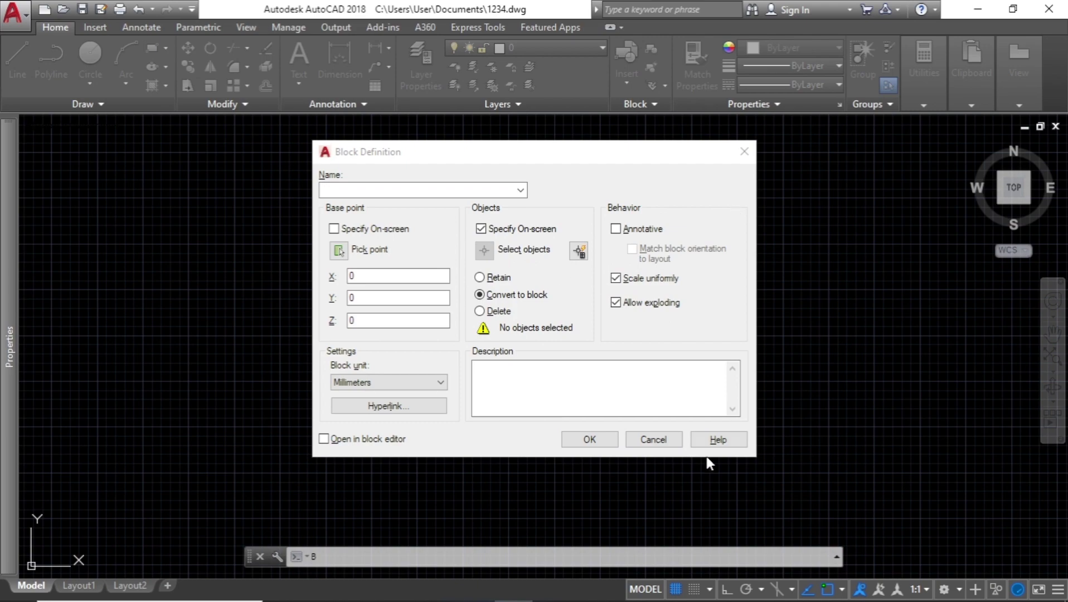
click(654, 439)
click(553, 219)
key(Escape)
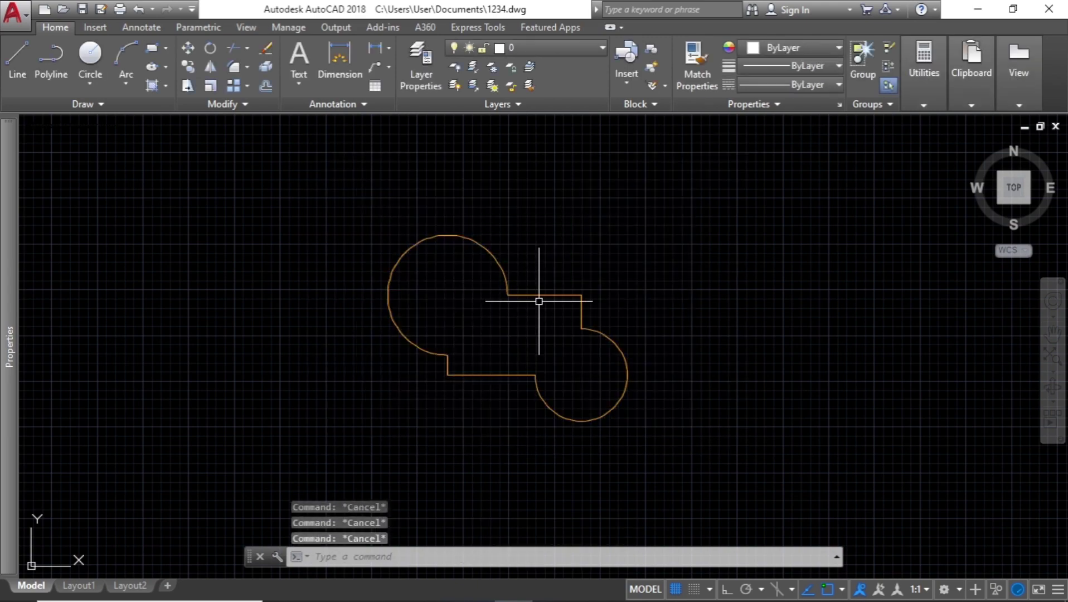
Place further instances of the block around the original, including one enlarged and rotated.
click(539, 299)
click(782, 324)
key(Escape)
scroll(572, 384, down, 8)
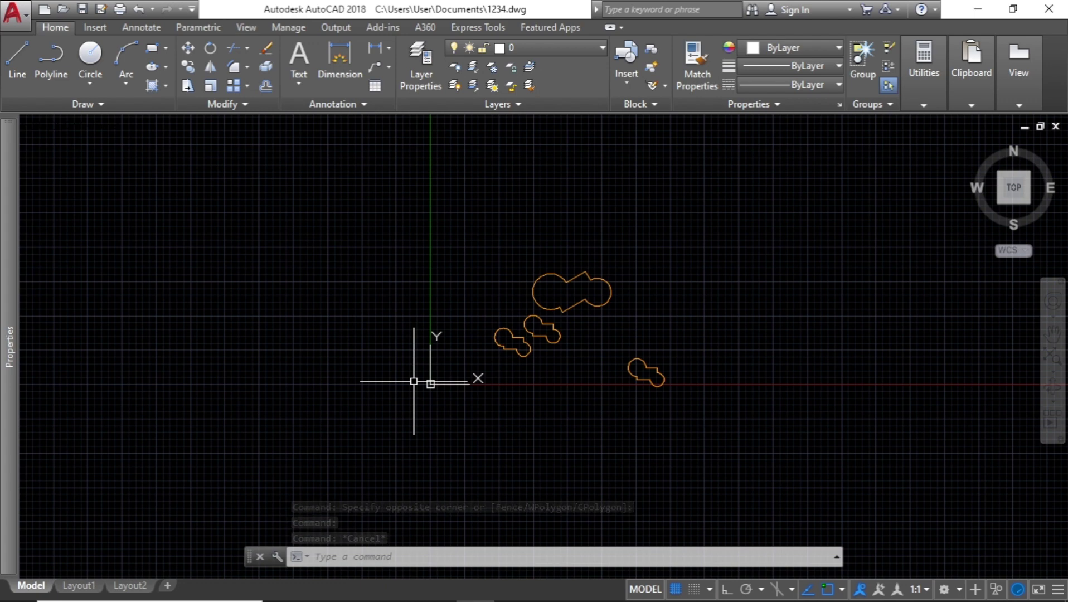
text(d)
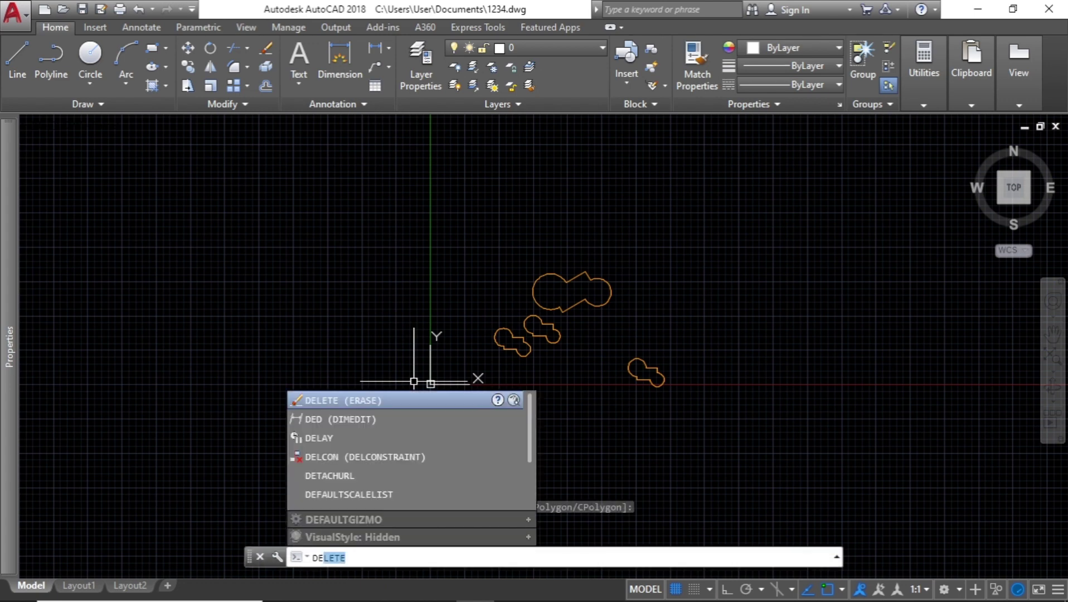
key(BackSpace)
key(Escape)
Open the block definition 789 for editing in the Block Editor.
text(b)
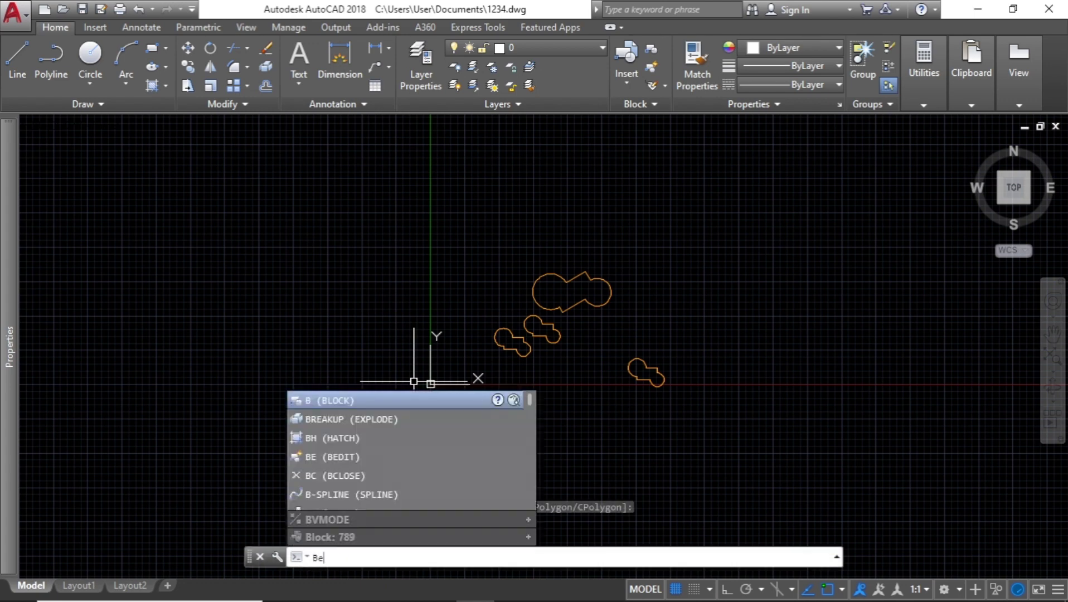
text(e)
key(Return)
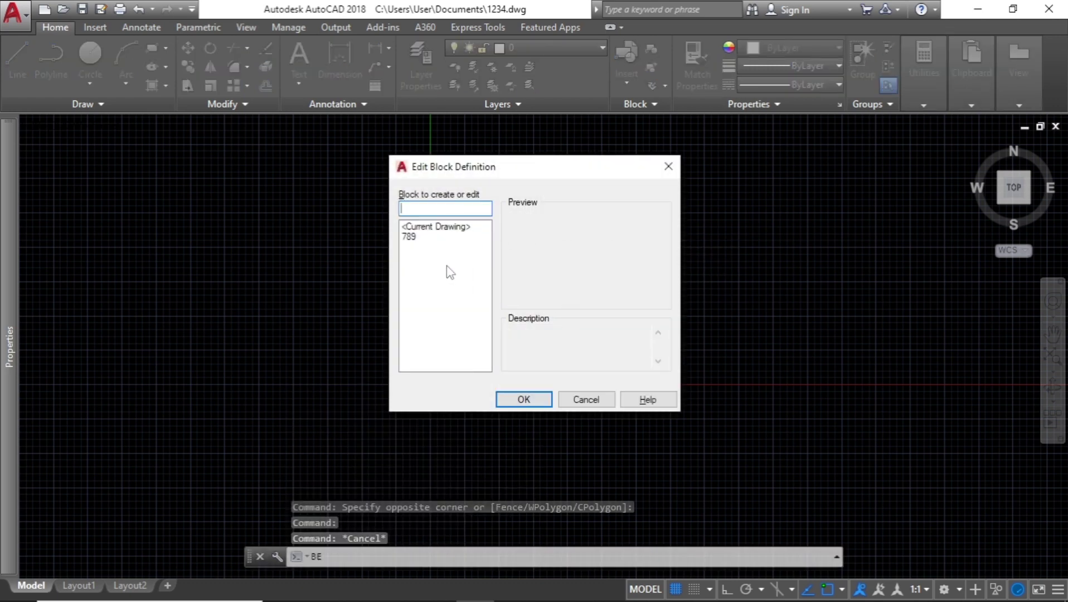
click(411, 237)
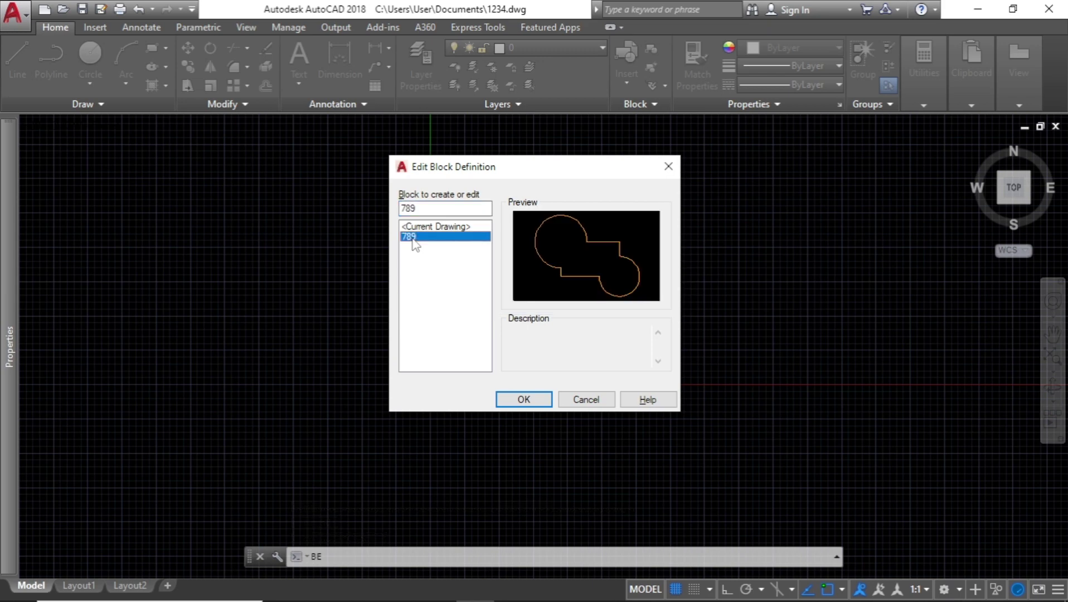
click(519, 400)
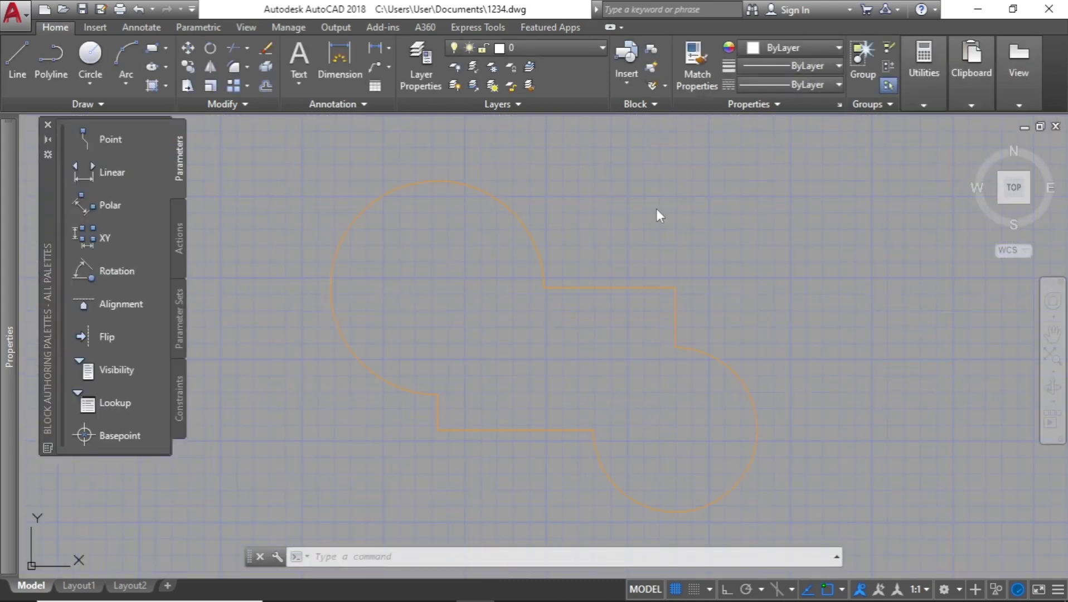
Check how the large arc is selected on its own inside the block definition, and clear the selection.
click(396, 243)
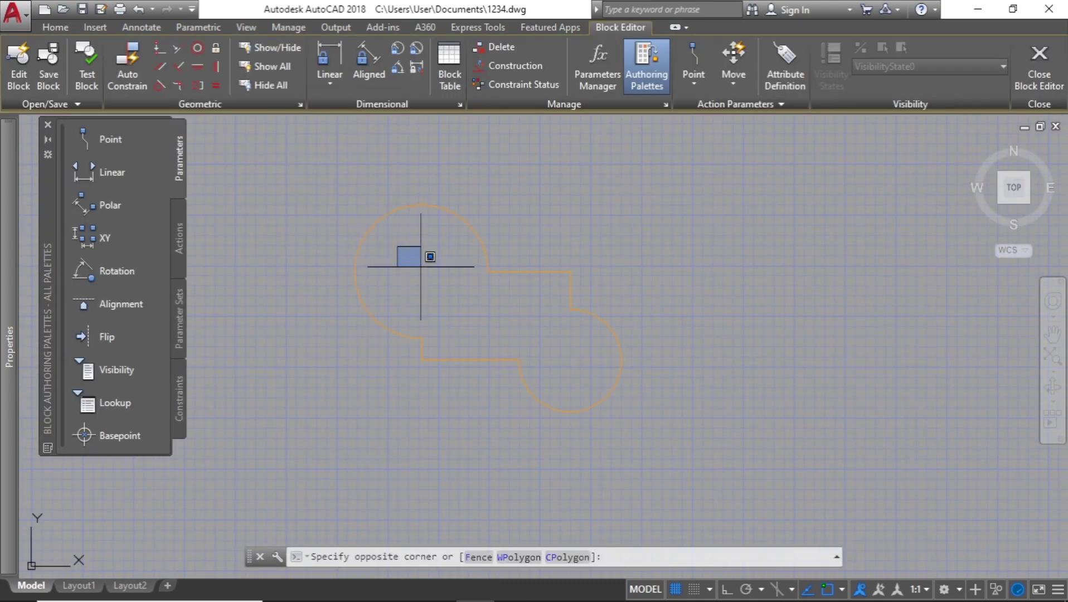
click(411, 256)
click(422, 179)
click(362, 238)
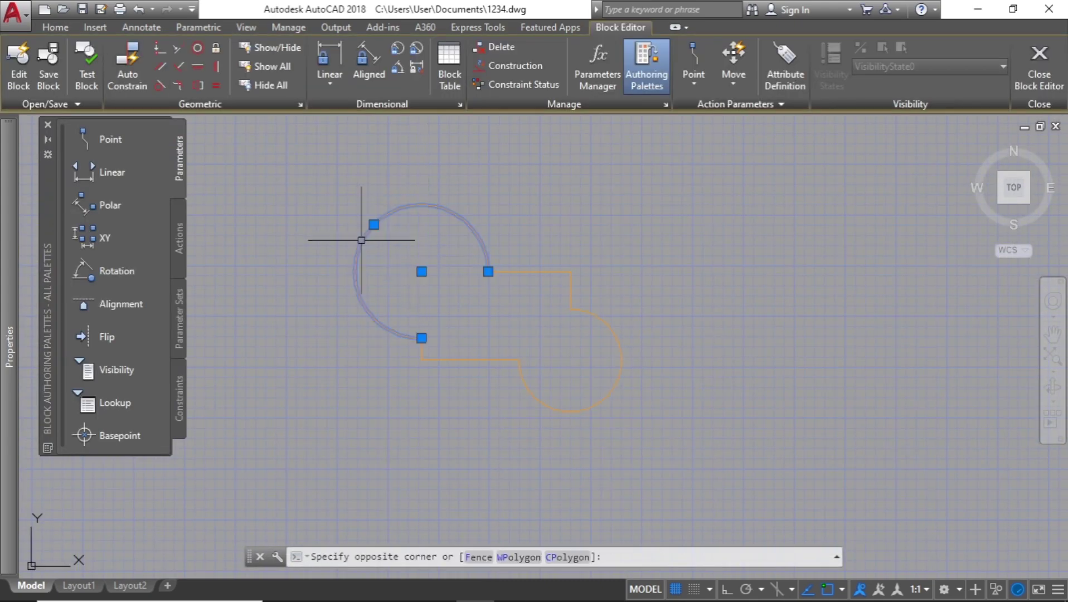
key(Escape)
Draw a diagonal line across the block from the midpoint of the large arc to the far side of the small arc.
text(l)
key(Return)
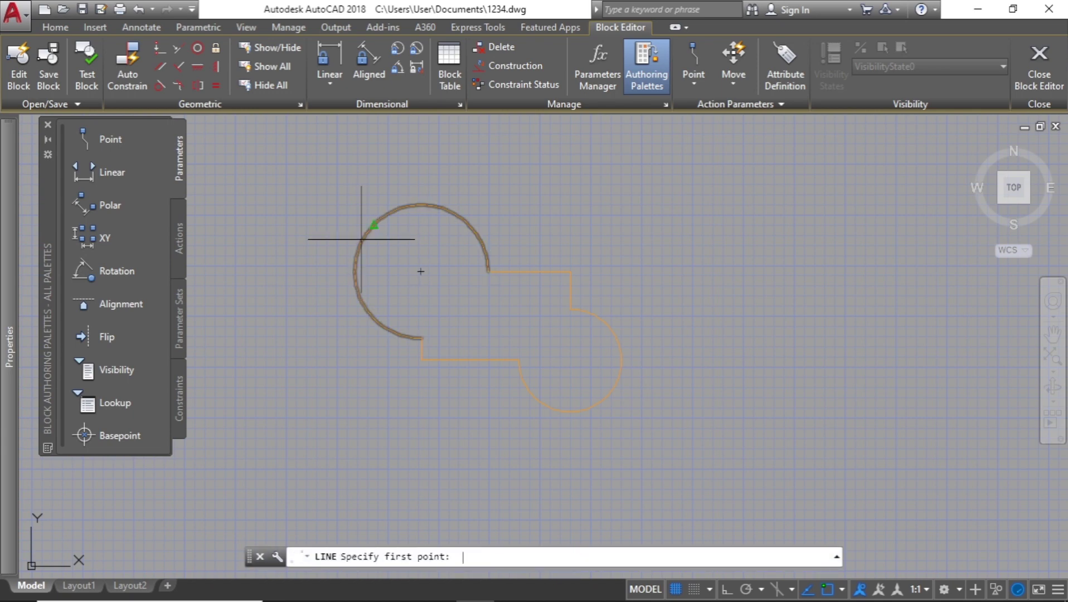
click(375, 226)
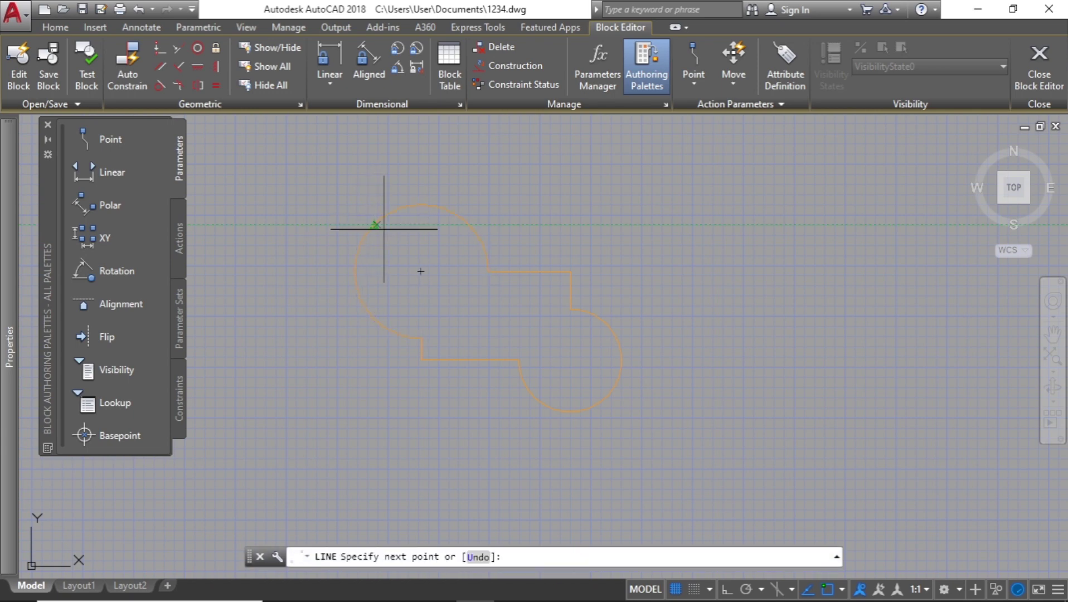
click(607, 397)
key(Return)
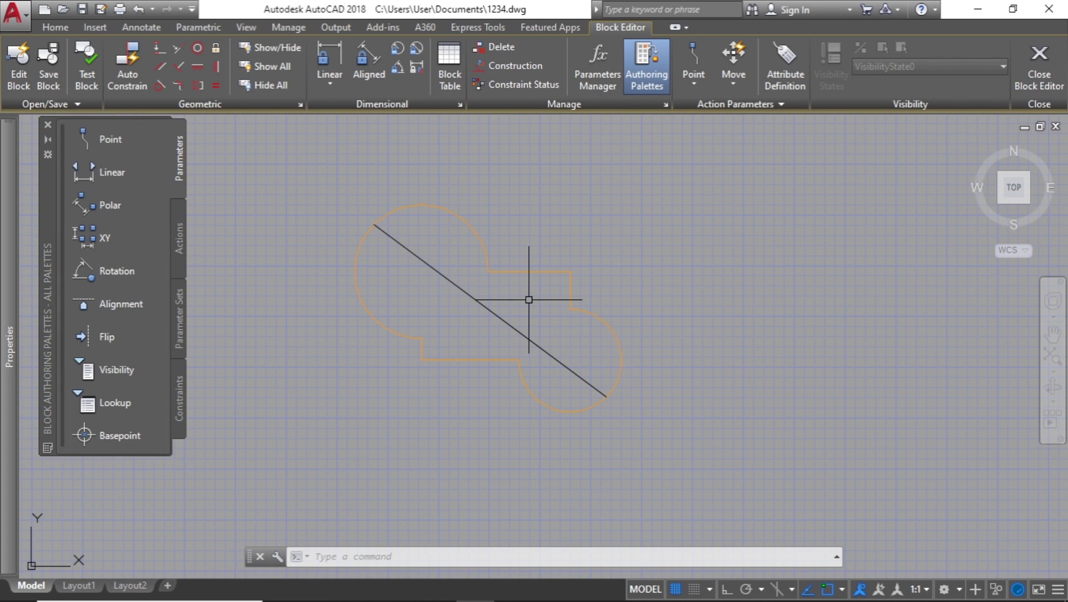
Draw a second line crossing the first, from the outline's upper-right rectangle corner to its lower-left rectangle corner.
text(l)
key(Return)
click(570, 272)
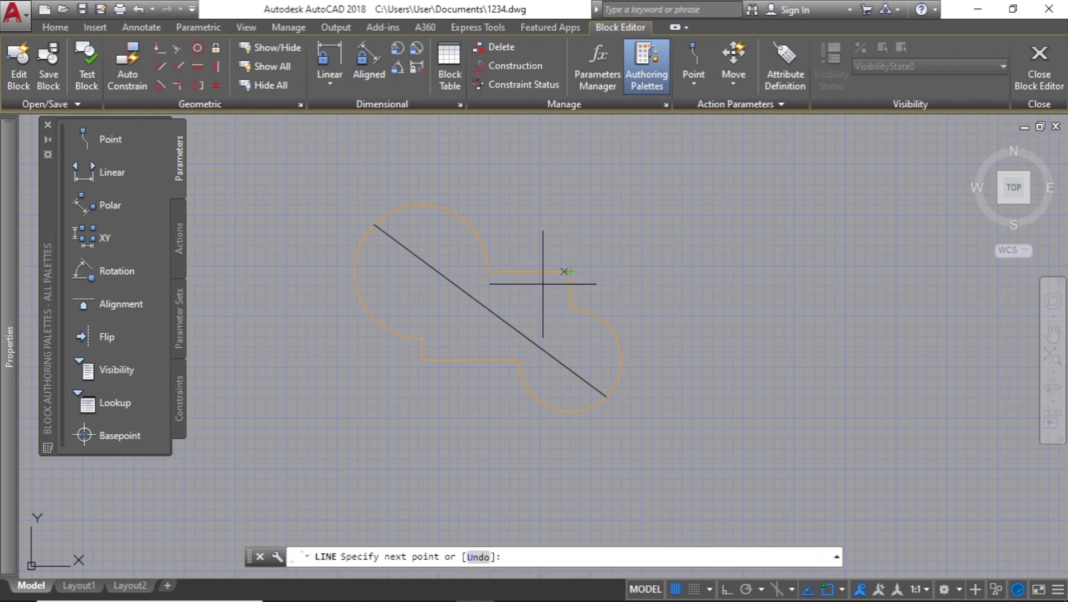
click(422, 360)
key(Return)
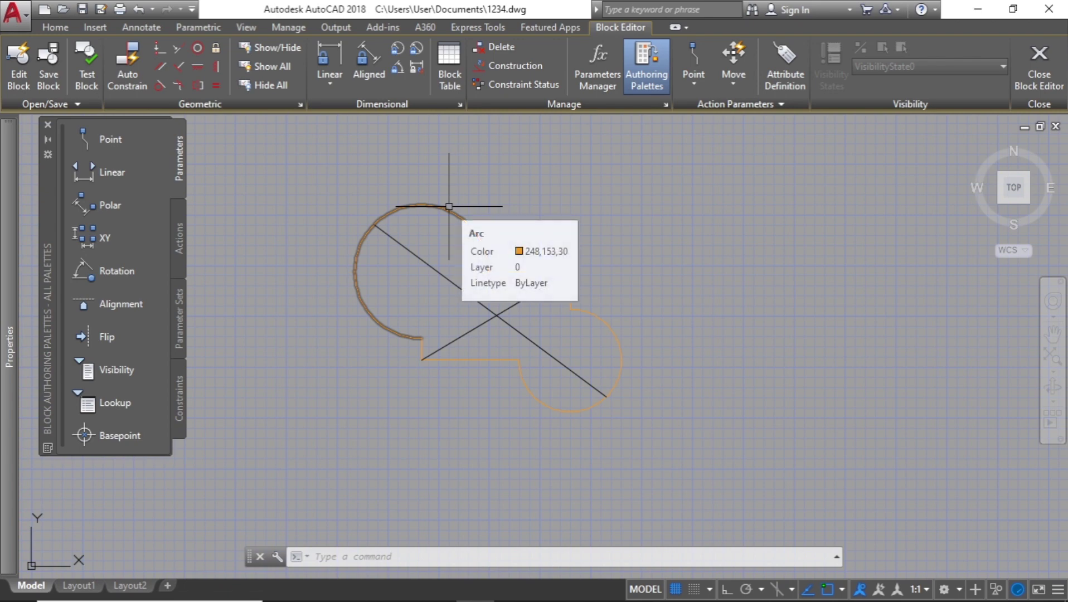
Save the edited block definition and close the Block Editor to return to the drawing.
text(BS)
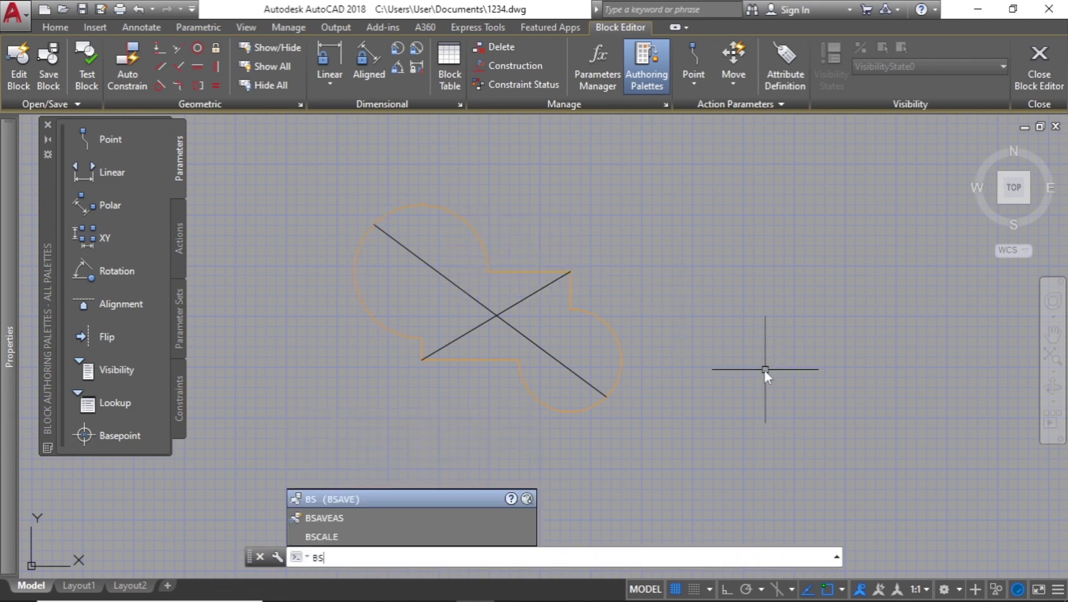
key(Return)
text(bc)
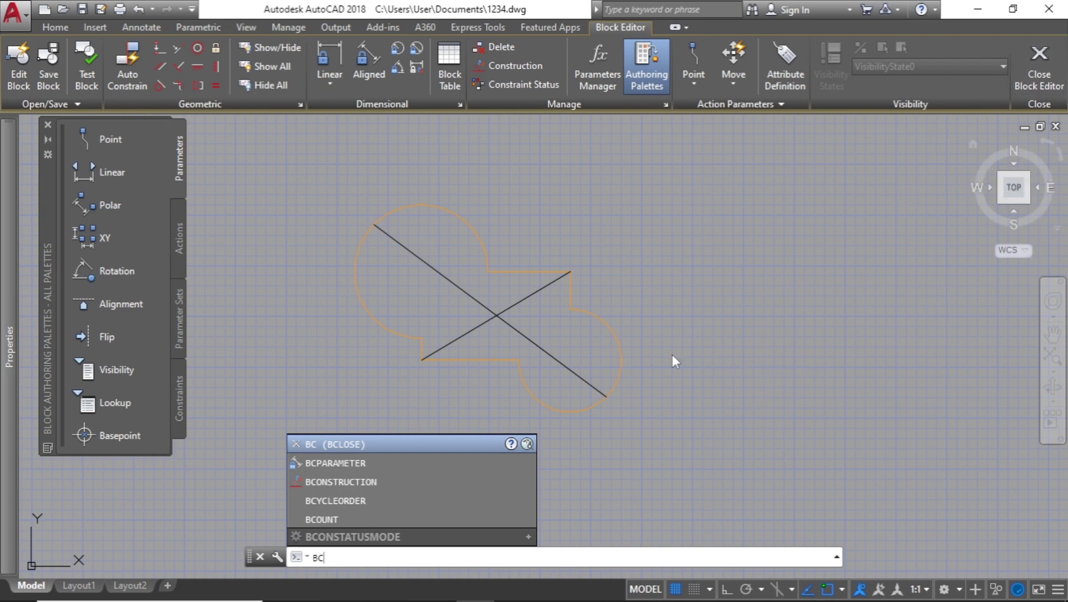
key(Down)
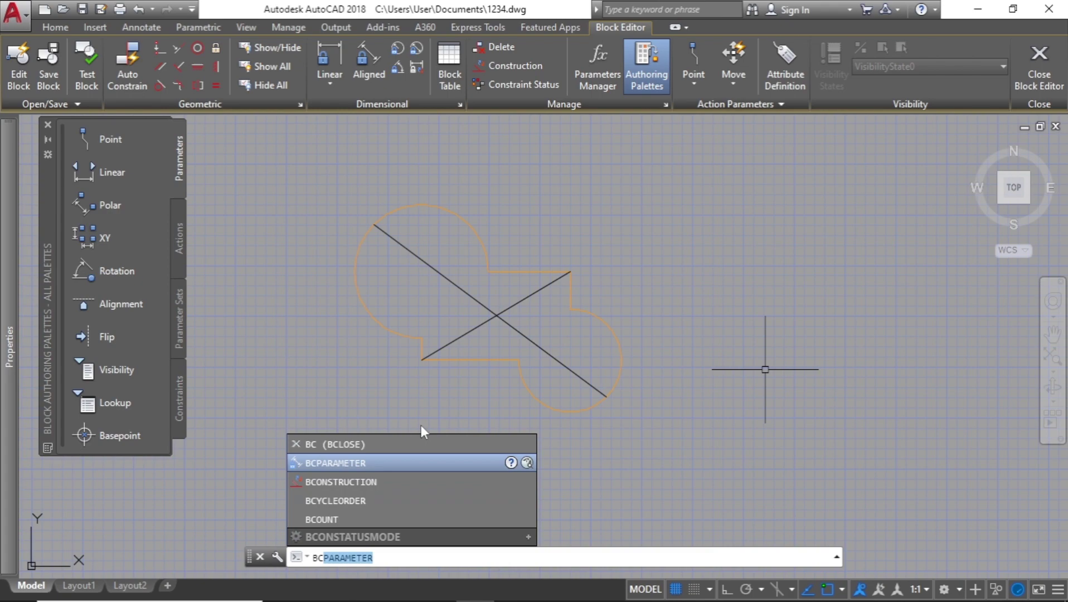
click(382, 443)
click(642, 279)
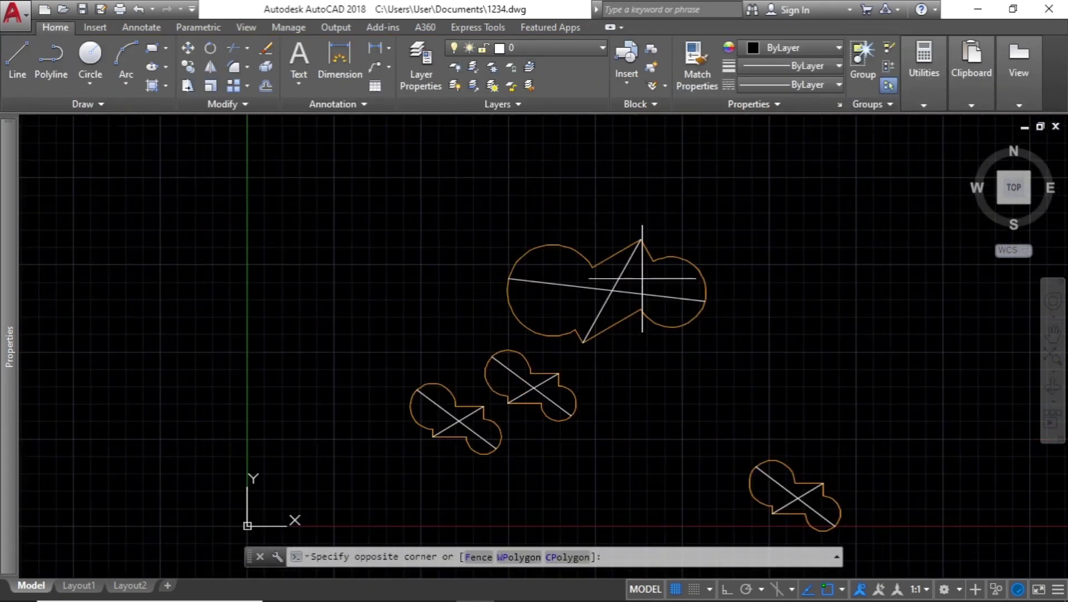
click(641, 279)
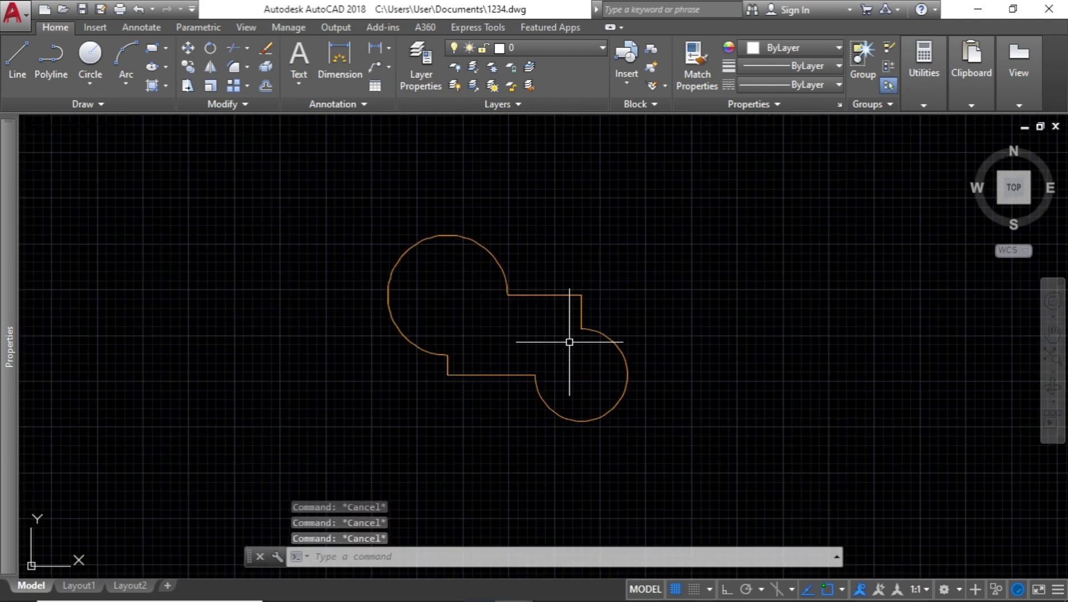
Start a block insertion and look through the available block names, keeping 789 as the block to insert.
text(i)
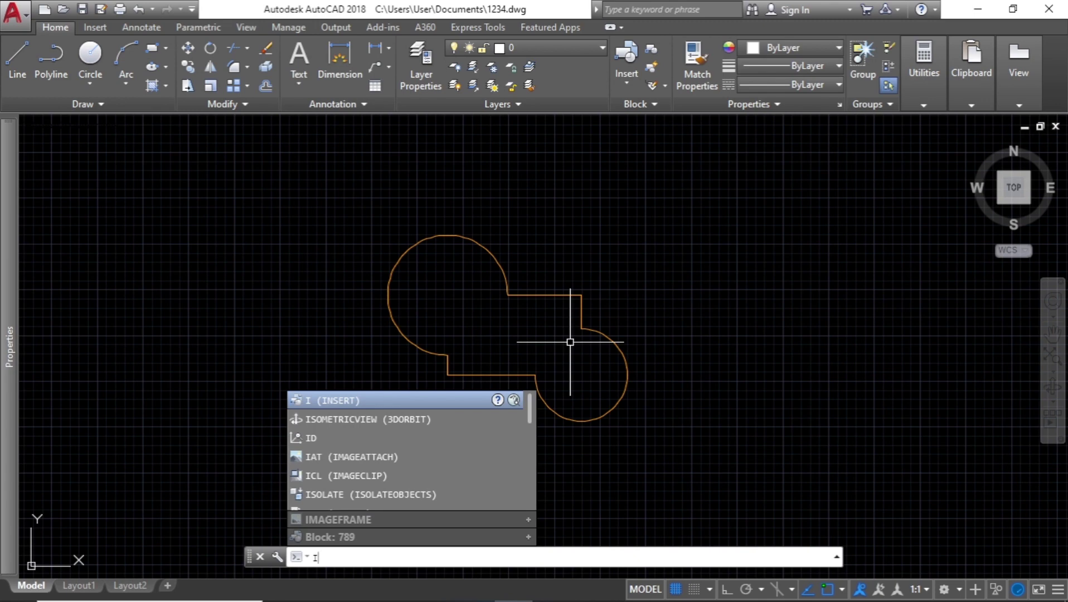
key(Return)
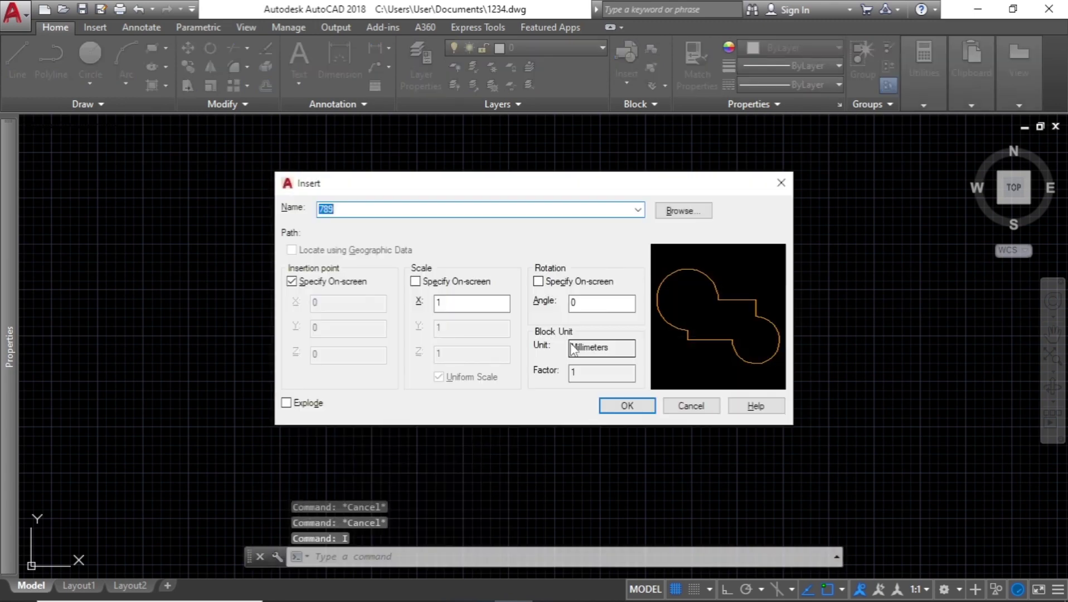
click(638, 209)
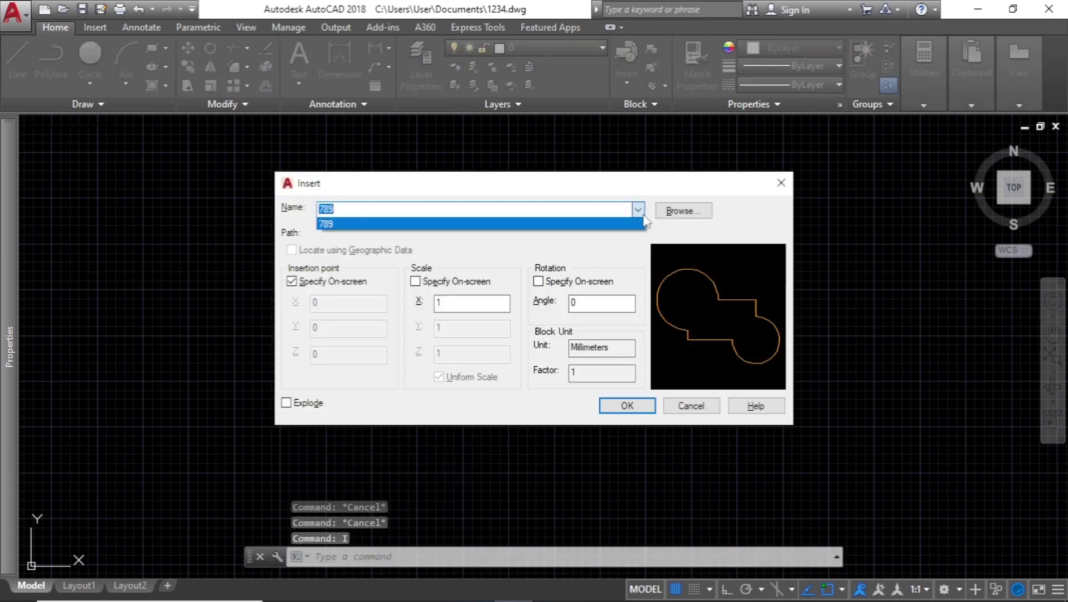
click(638, 218)
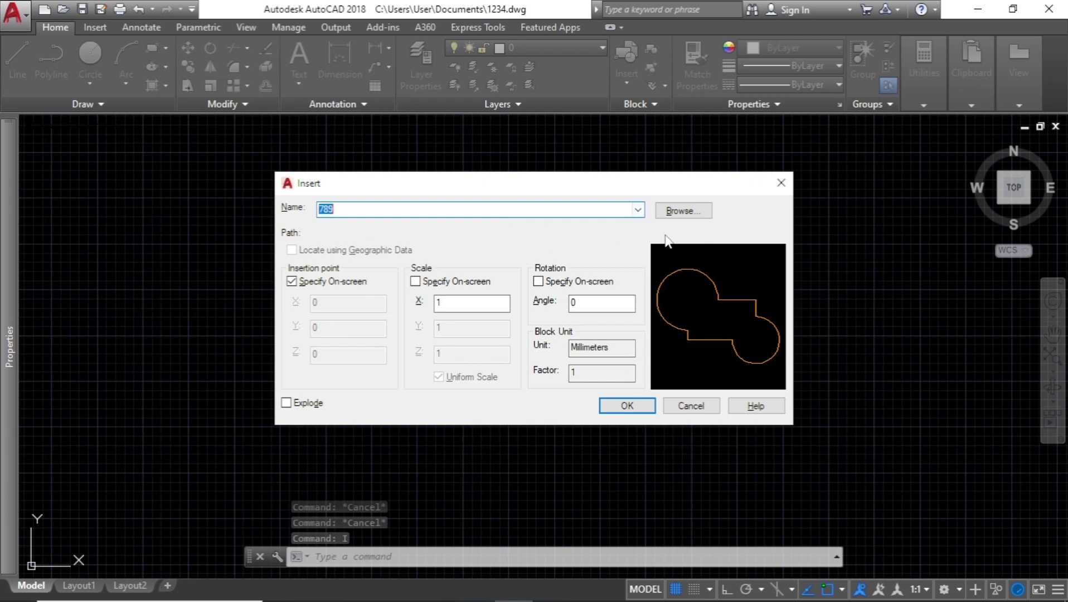
click(639, 210)
click(638, 211)
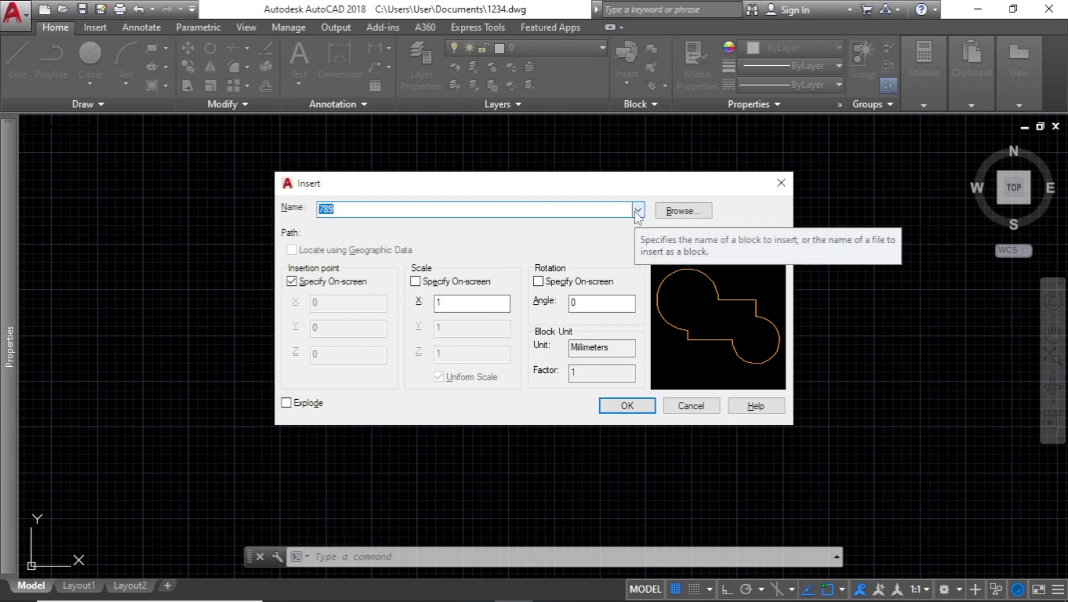
click(638, 211)
click(340, 209)
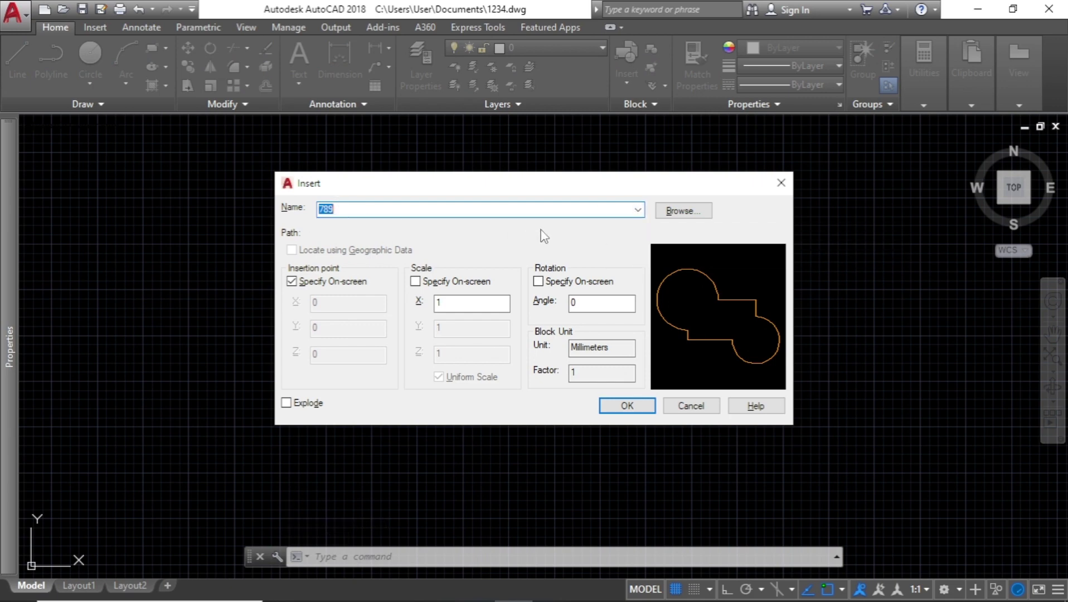
Place an instance of block 789 at scale 1 and angle 0, up and to the right of the original outline.
click(626, 403)
scroll(619, 299, down, 3)
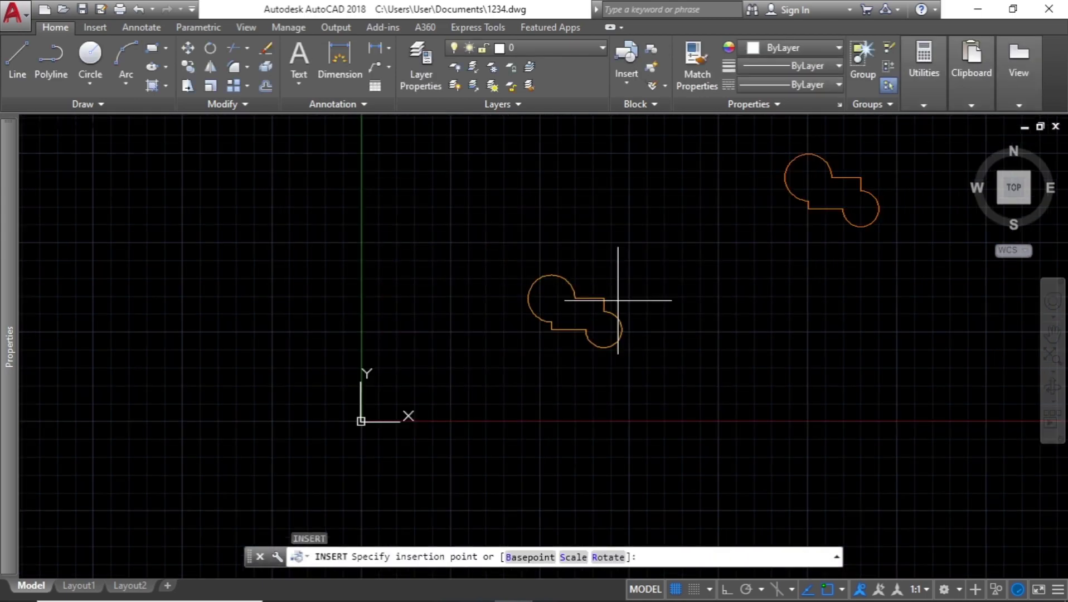
click(438, 387)
scroll(618, 356, up, 4)
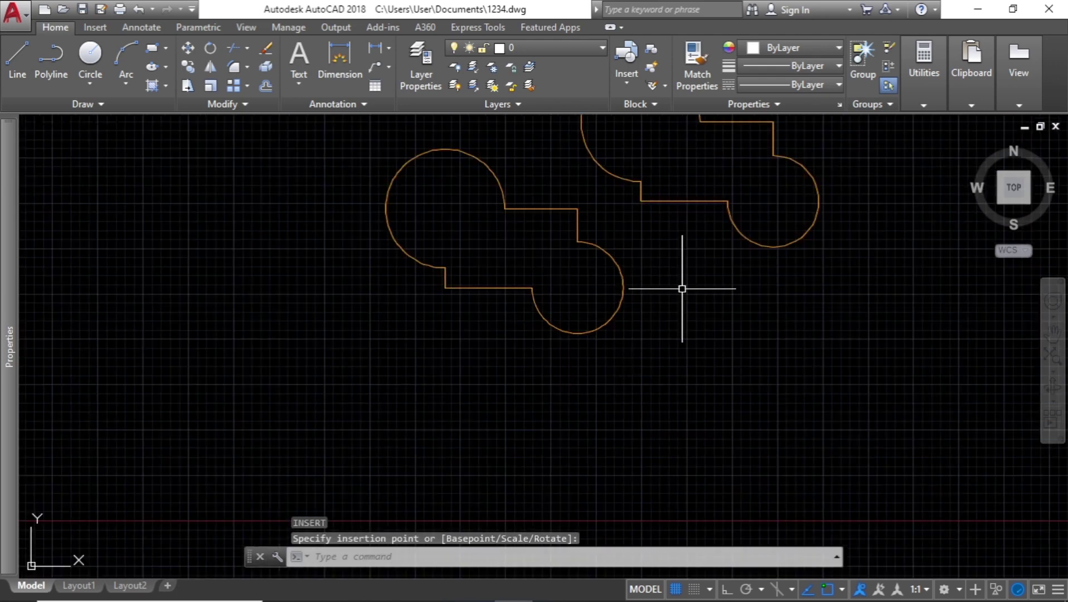
middle_drag(682, 288, 467, 406)
key(Escape)
key(Escape)
key(Escape)
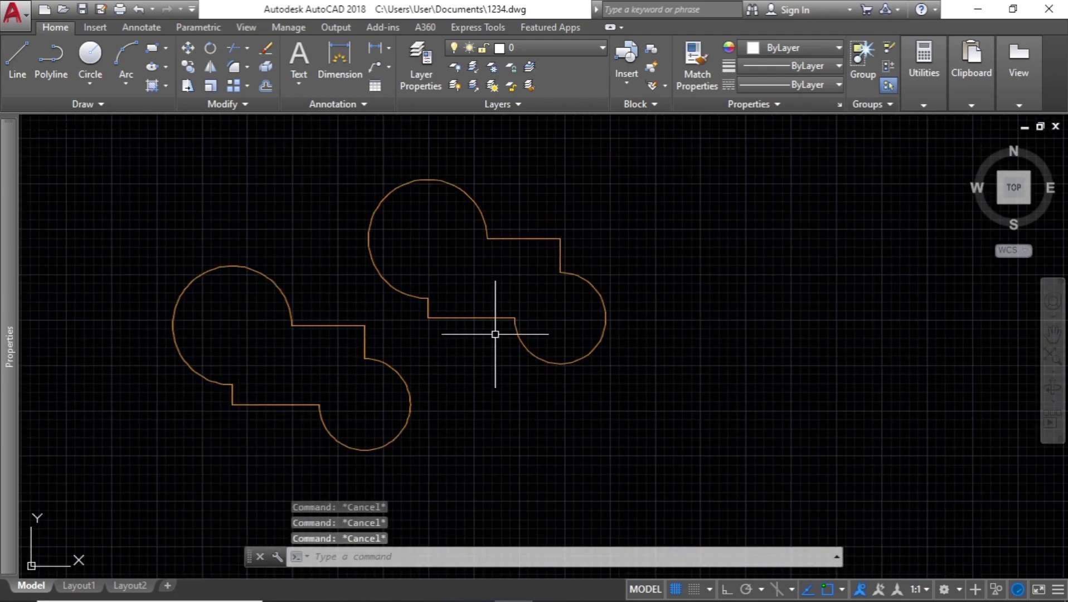
Insert another instance of block 789 with a uniform scale of 2 and a rotation of 30, above and right of the others.
text(I)
key(Return)
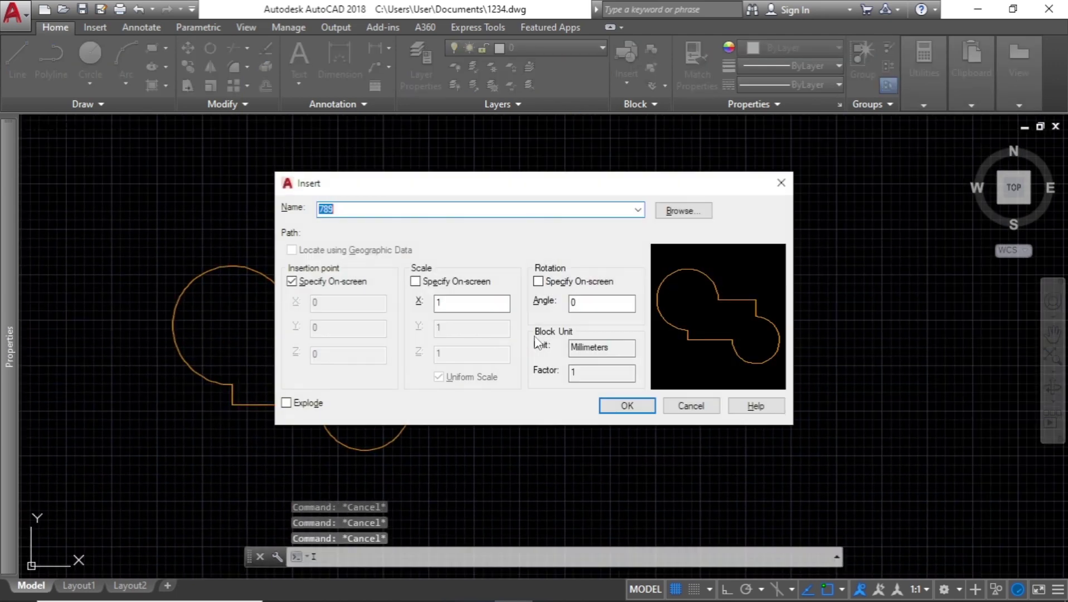
double_click(574, 304)
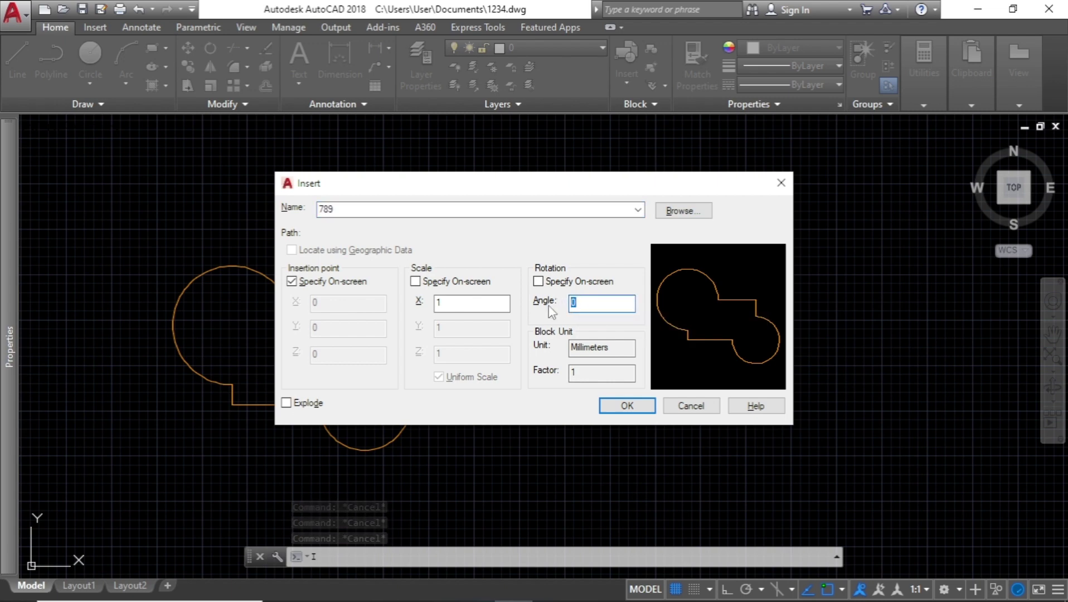
text(30)
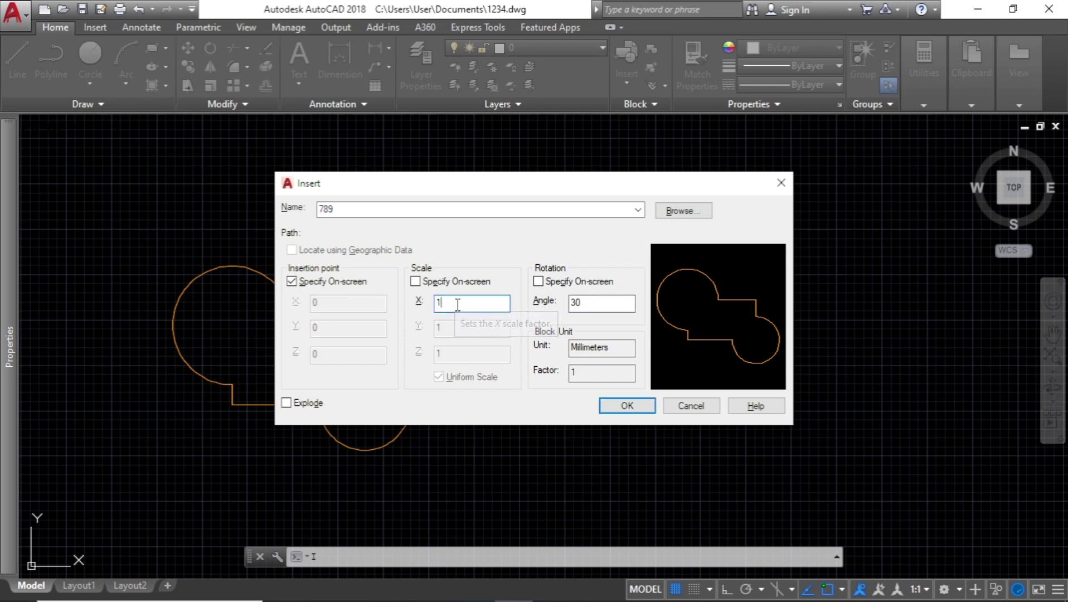
drag(443, 303, 430, 313)
text(2)
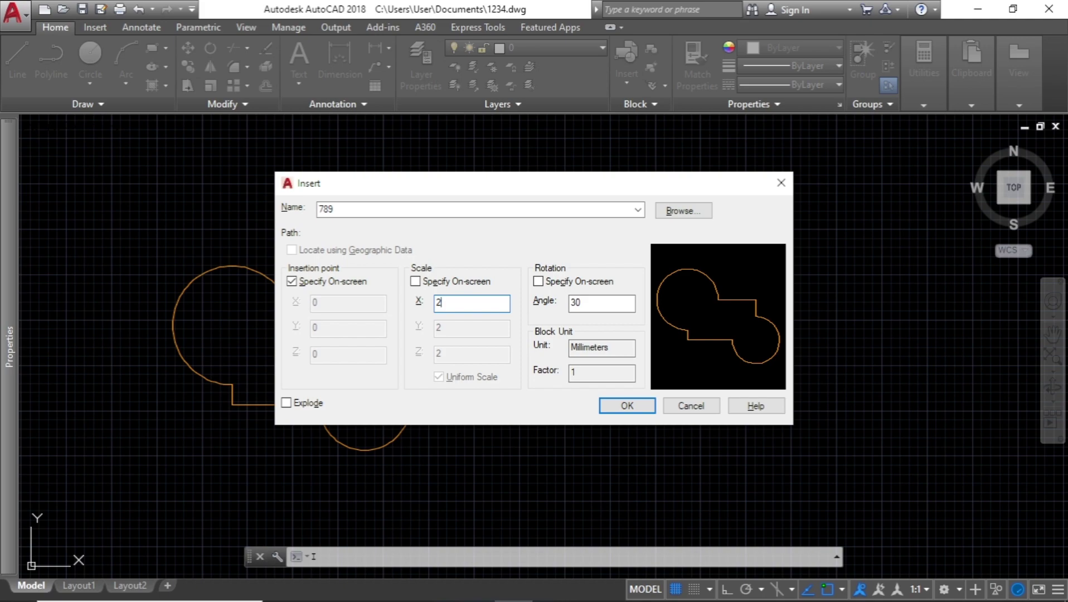
click(616, 406)
click(658, 262)
scroll(615, 317, down, 6)
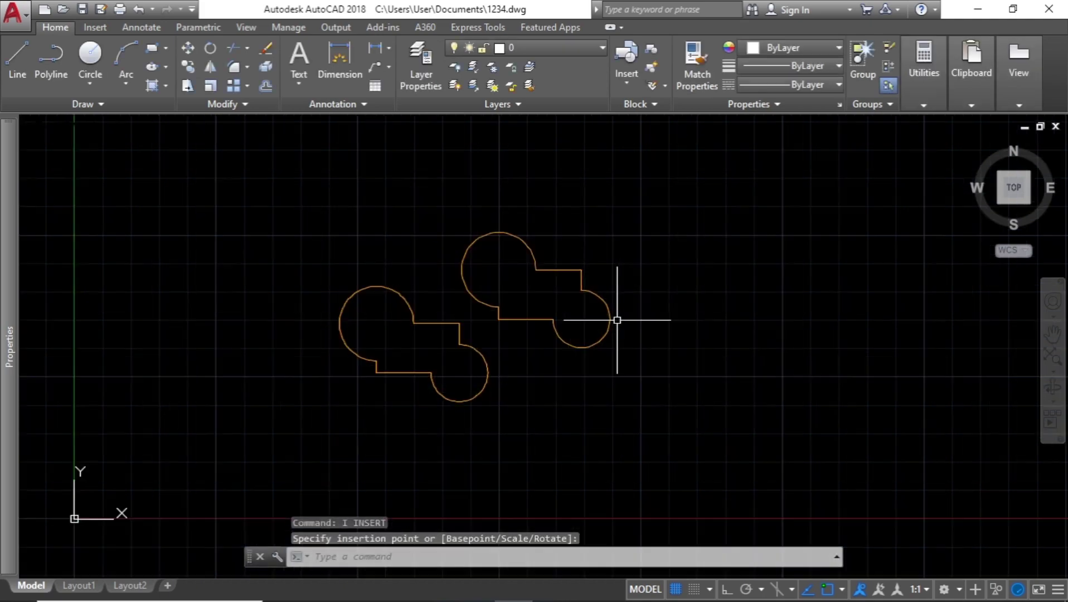
Move the enlarged, rotated block instance down close to the two smaller instances.
text(m)
key(Return)
click(641, 241)
click(577, 296)
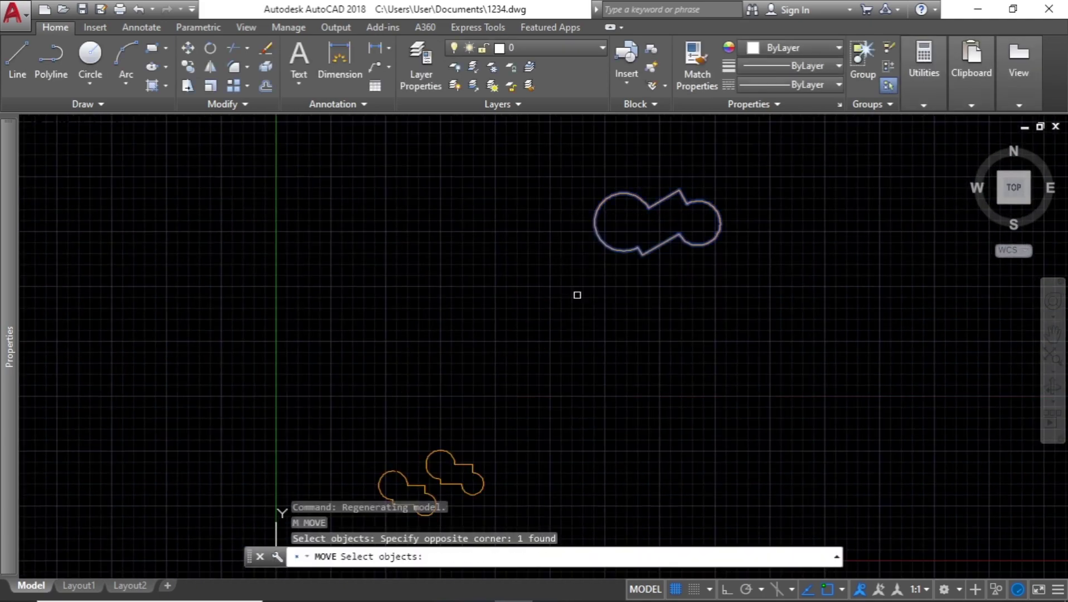
key(Return)
click(650, 230)
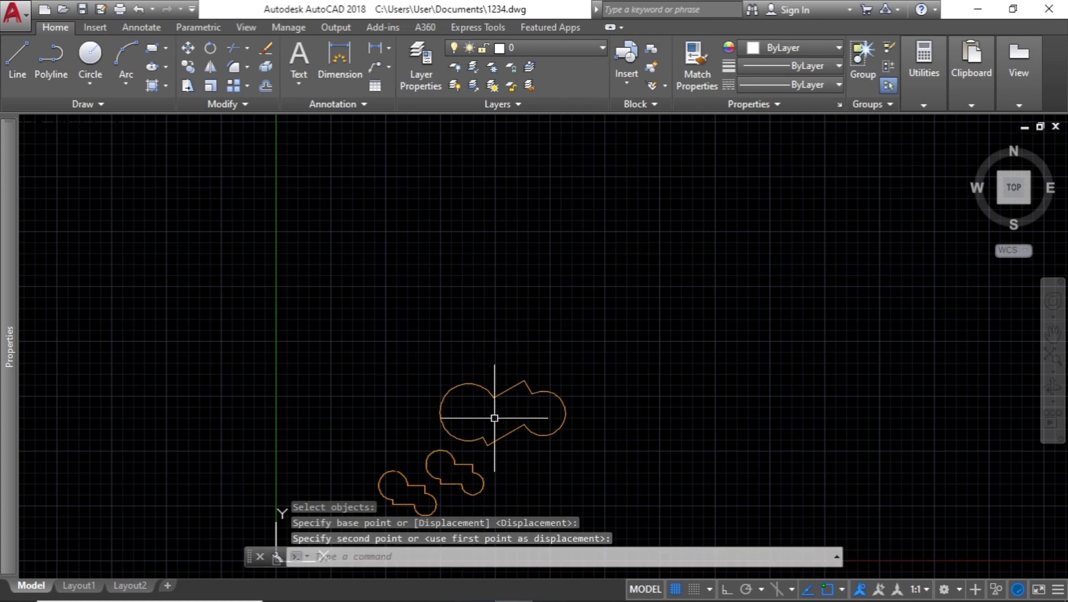
click(494, 420)
scroll(482, 446, down, 2)
middle_drag(481, 446, 558, 311)
key(Escape)
Insert another instance of block 789 at scale 1 and angle 0, below and to the right of the existing instances.
text(i)
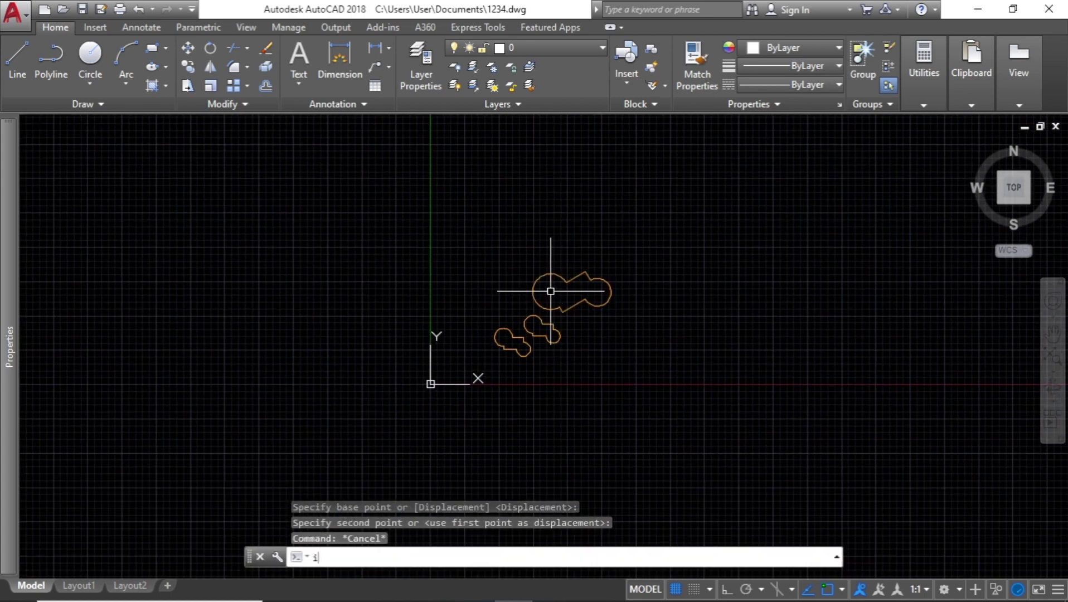
key(Return)
click(481, 304)
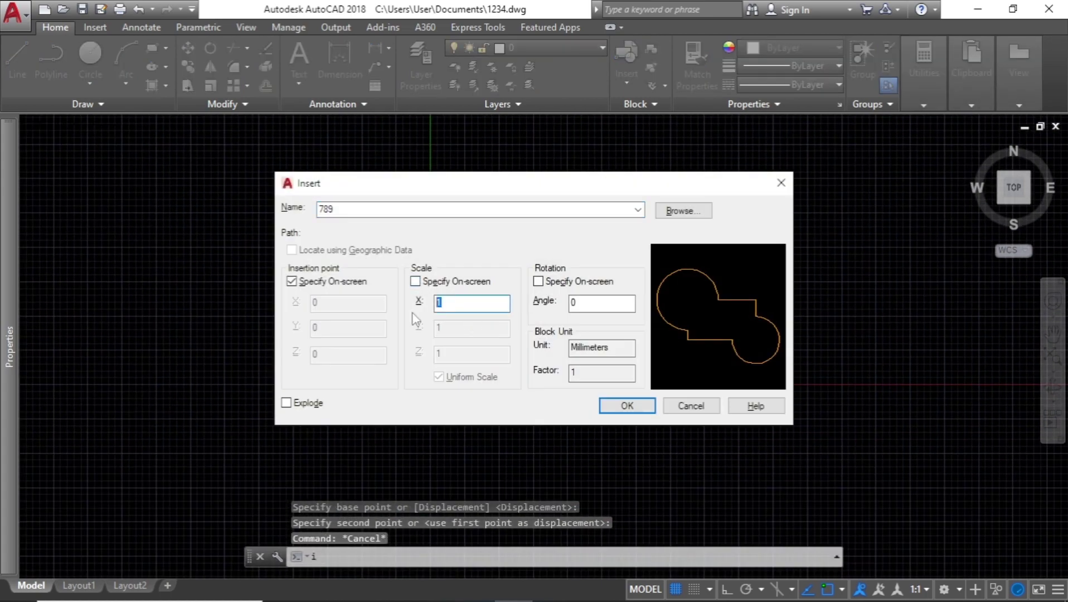
key(Tab)
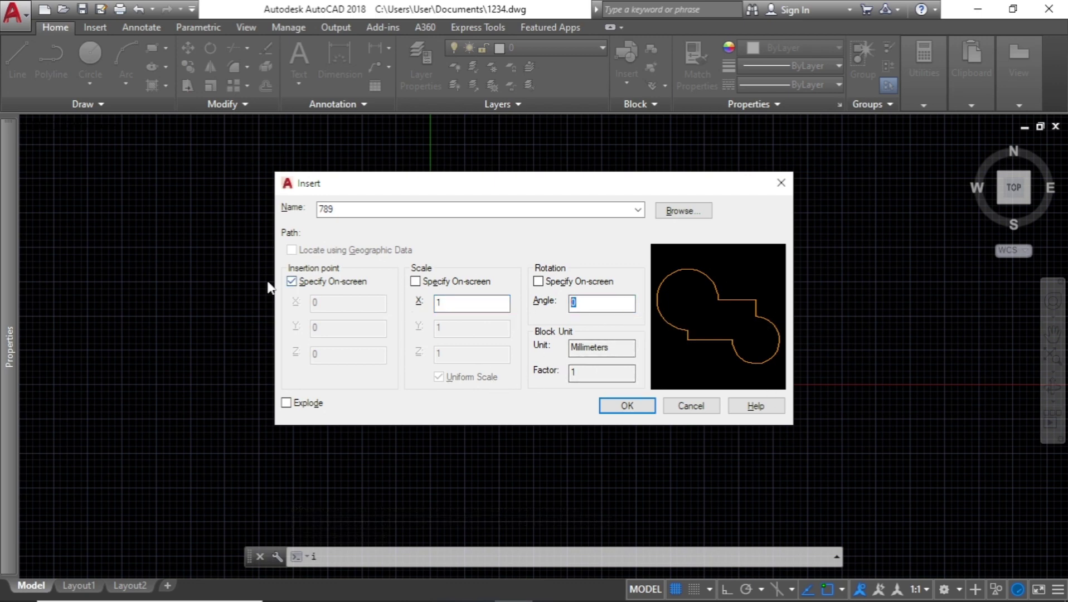
click(638, 210)
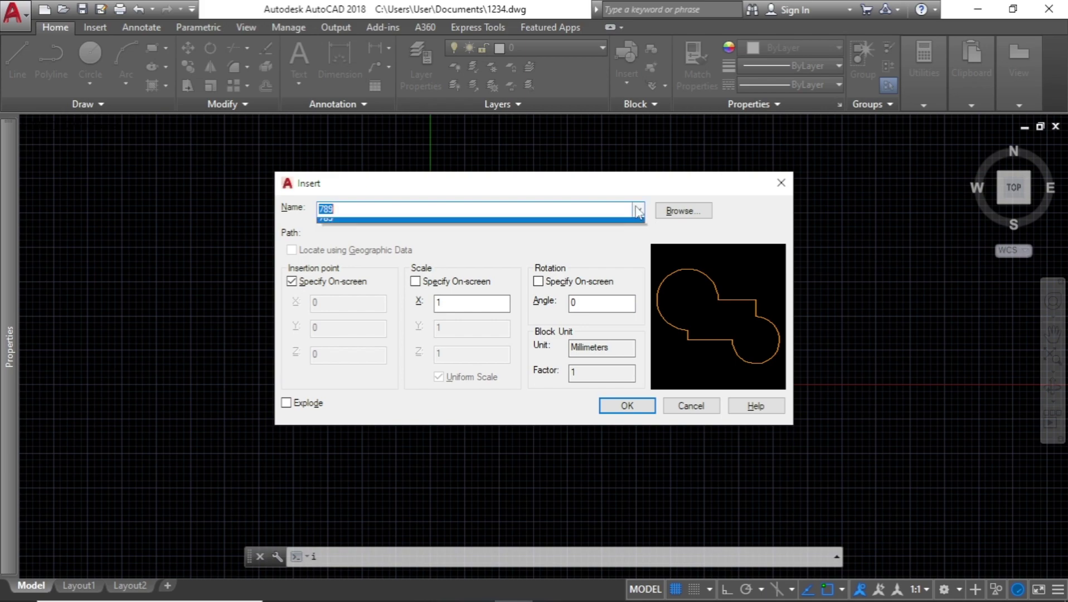
click(638, 209)
click(447, 226)
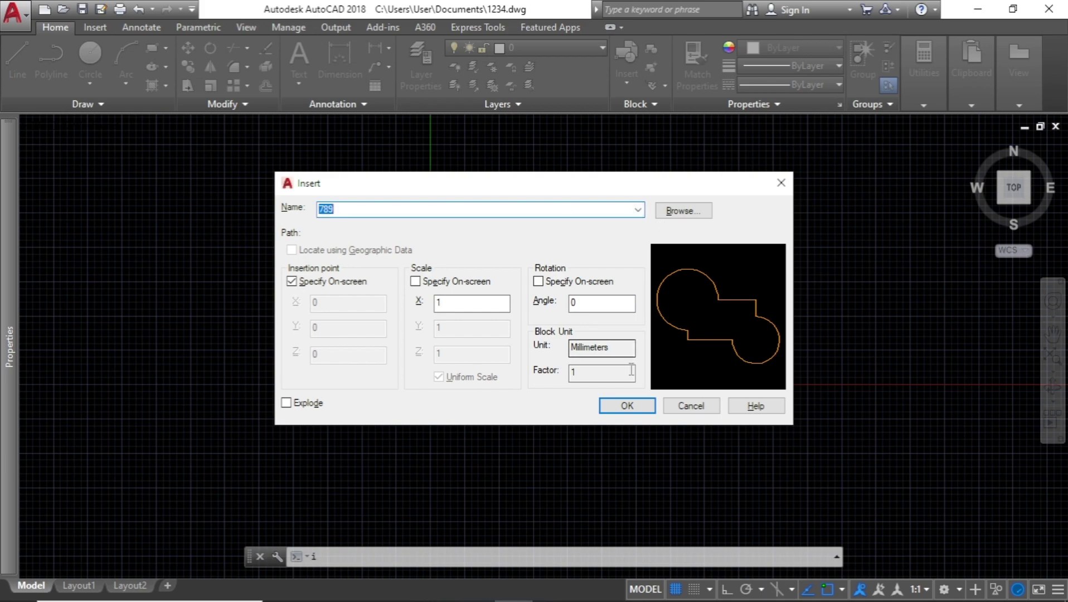
click(627, 405)
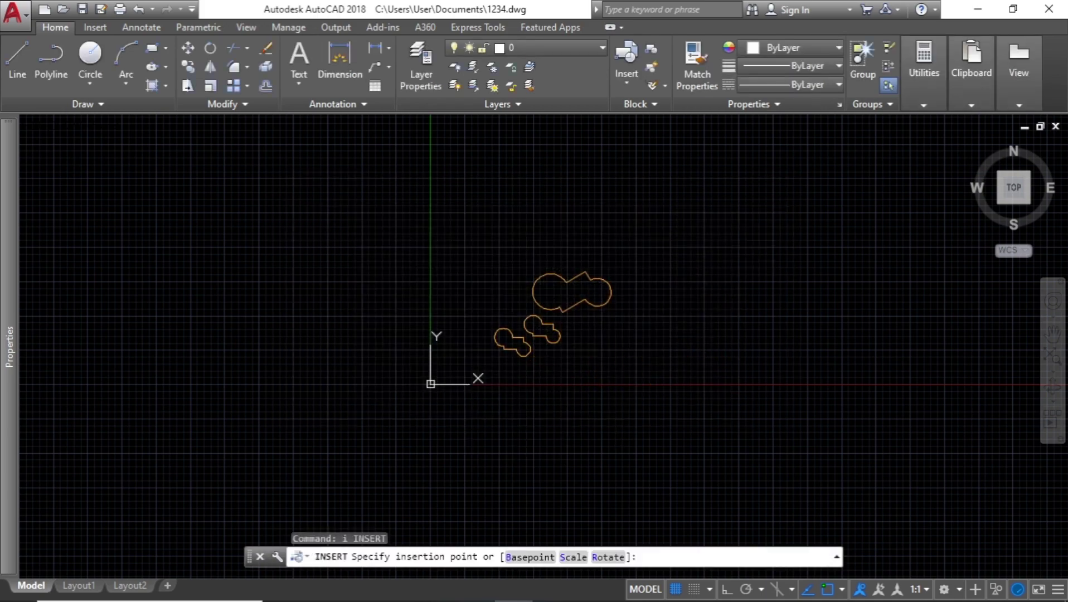
click(563, 412)
key(Escape)
key(Escape)
key(Escape)
Start another block insertion, view the file browser for choosing an external drawing, and close it without inserting anything.
text(i)
key(Return)
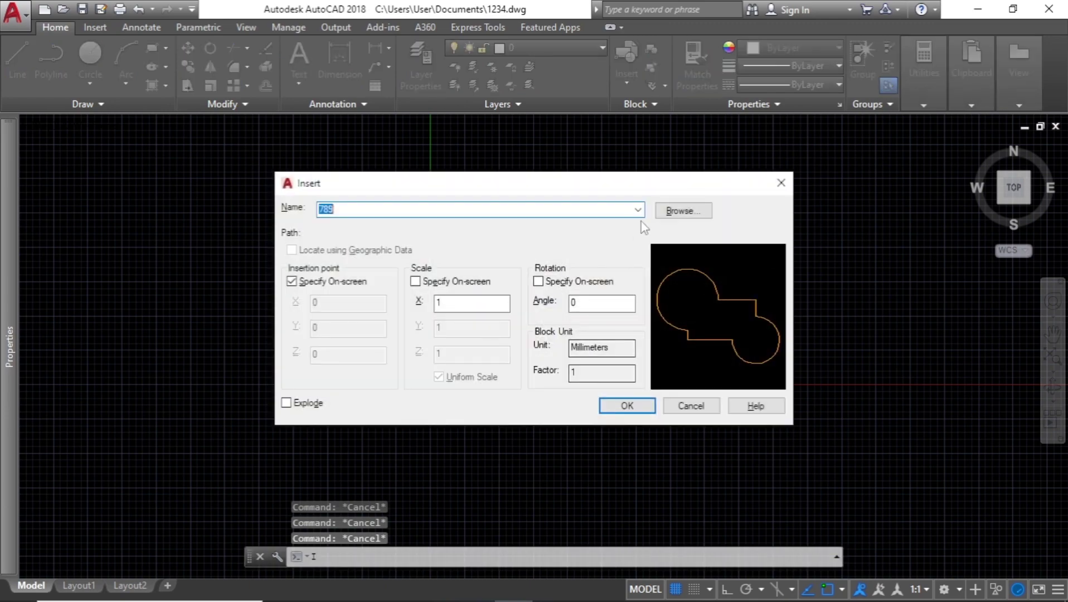
click(684, 209)
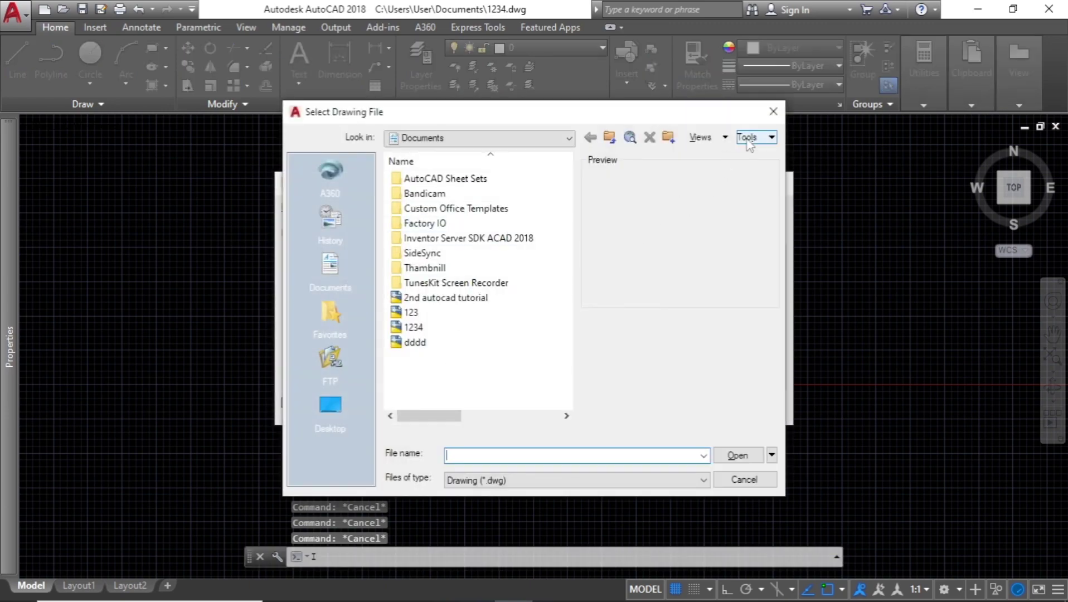
click(772, 112)
click(780, 182)
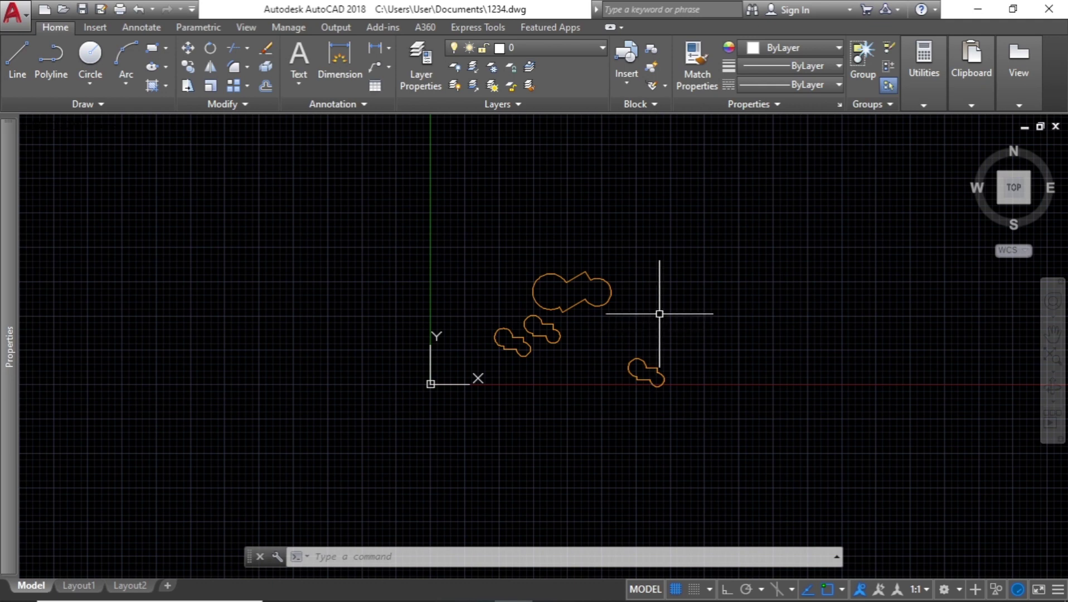
Write the existing block 789 out to the desktop as 789.dwg, with insert units in millimeters.
text(w)
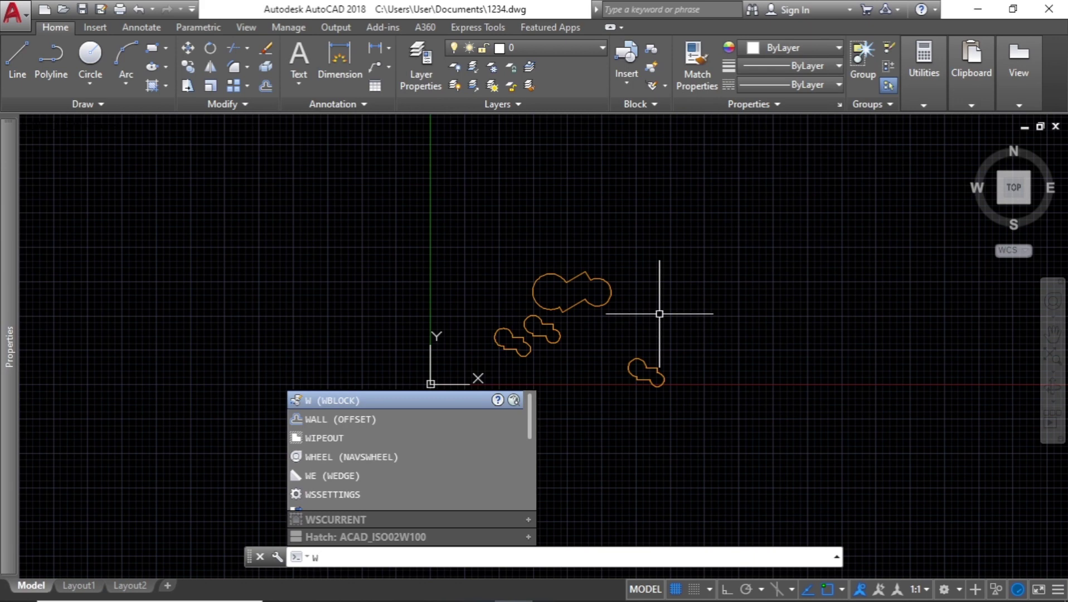
key(Return)
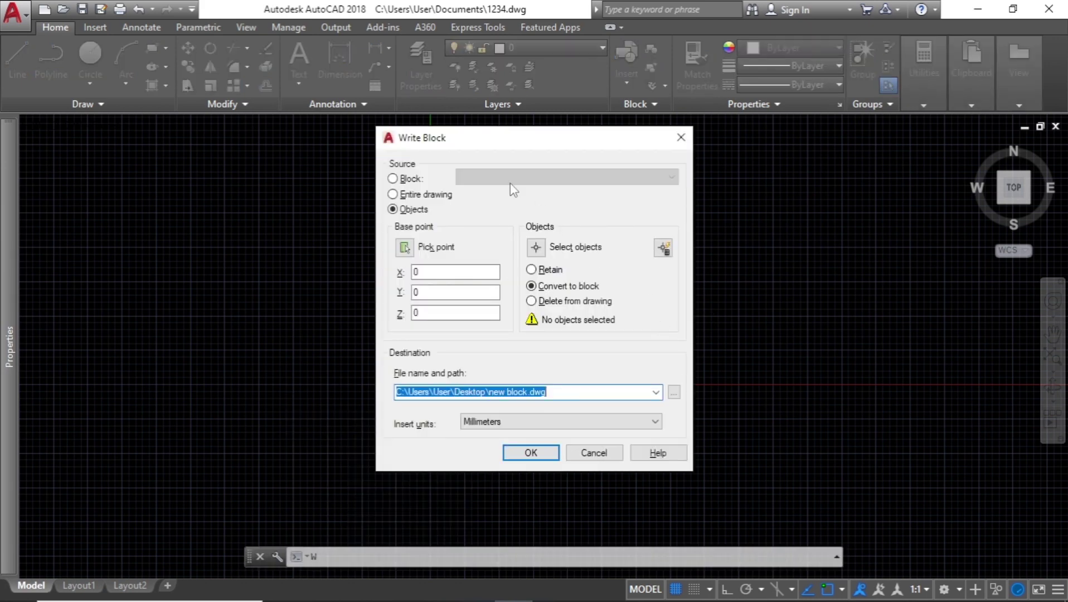
drag(535, 138, 711, 143)
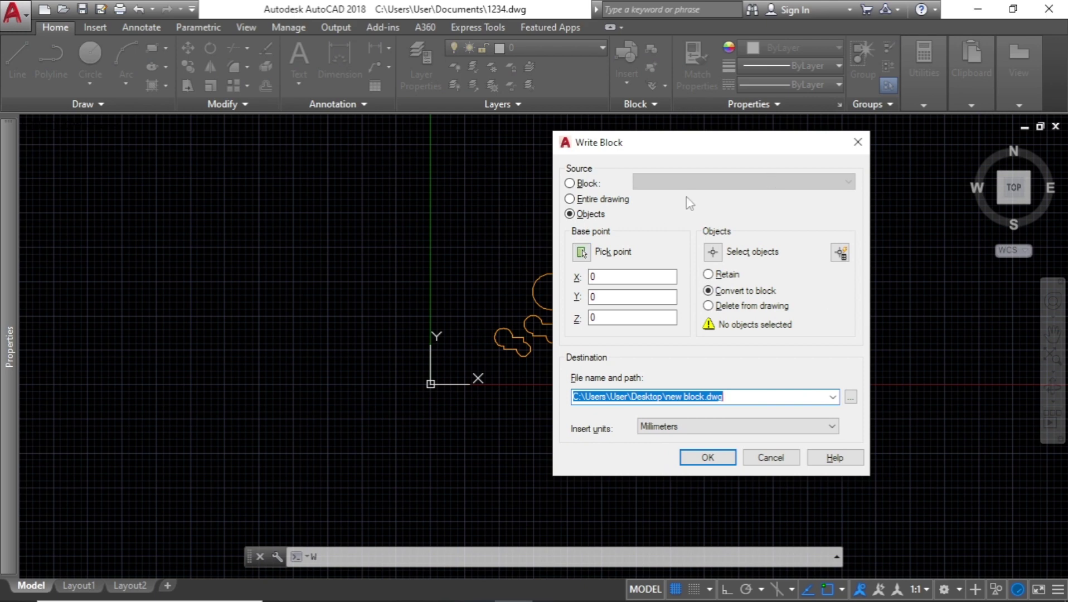
click(592, 185)
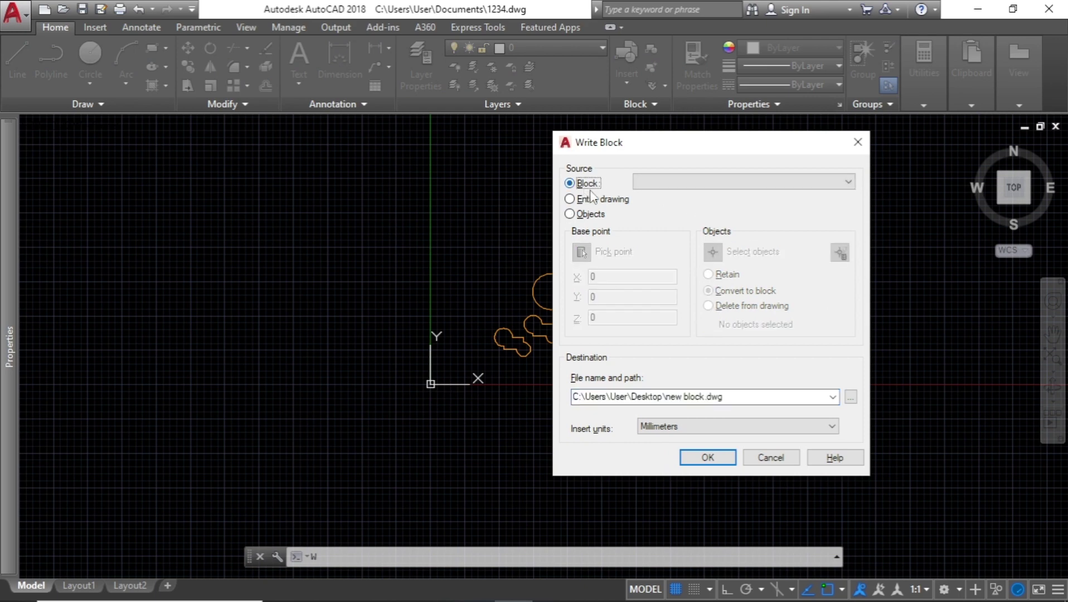
click(606, 200)
click(590, 214)
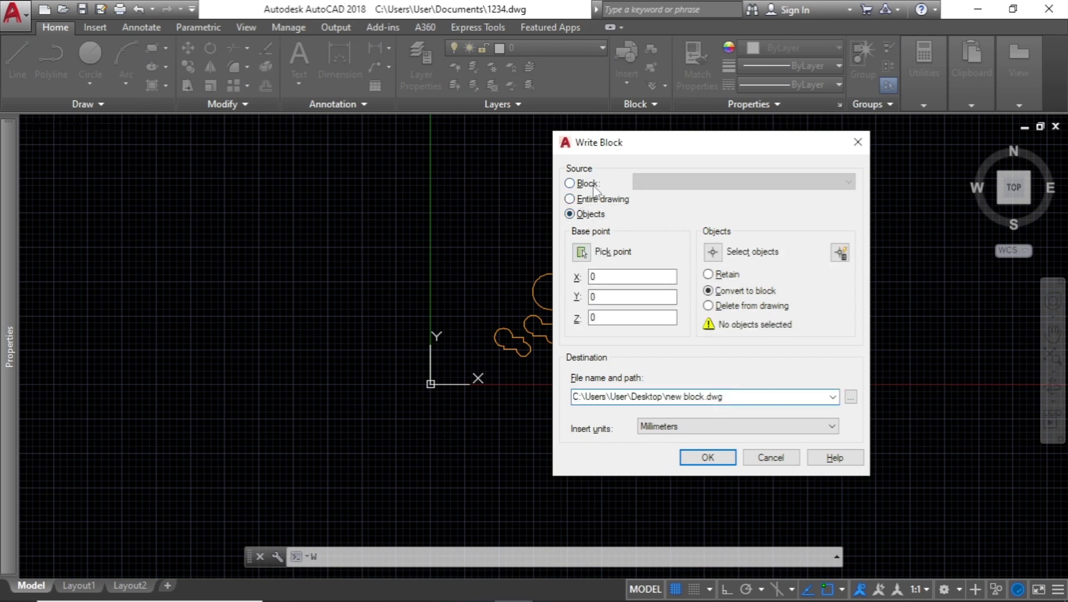
click(595, 189)
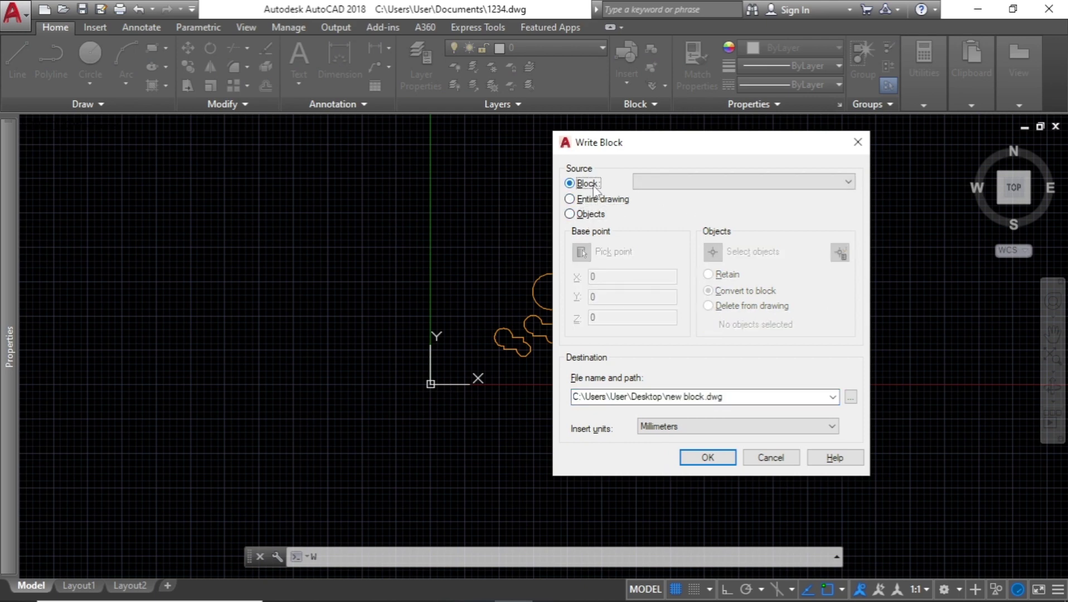
click(666, 184)
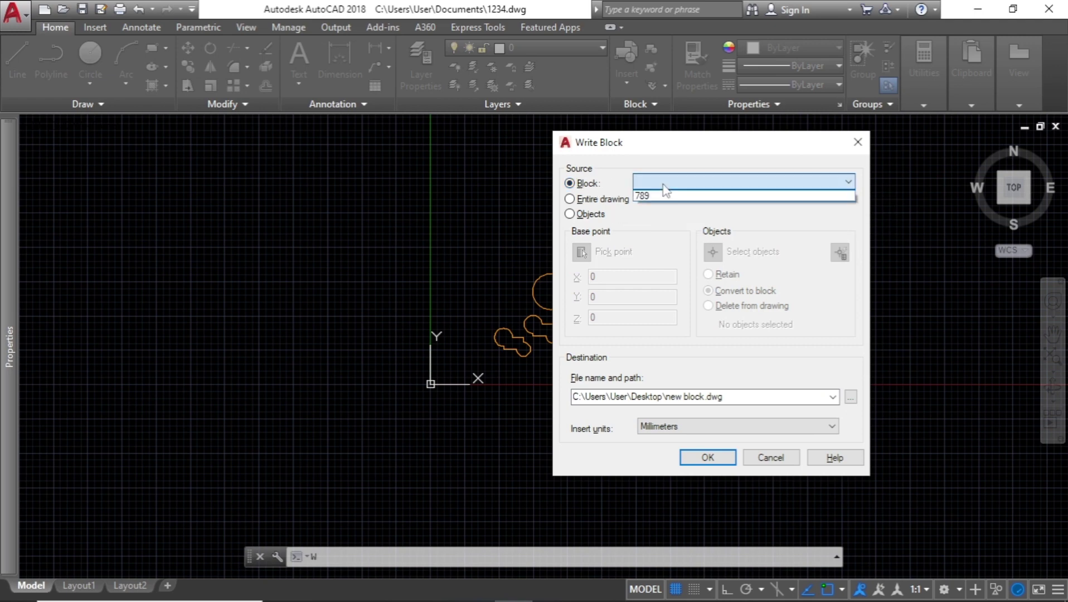
click(667, 187)
click(665, 186)
click(660, 196)
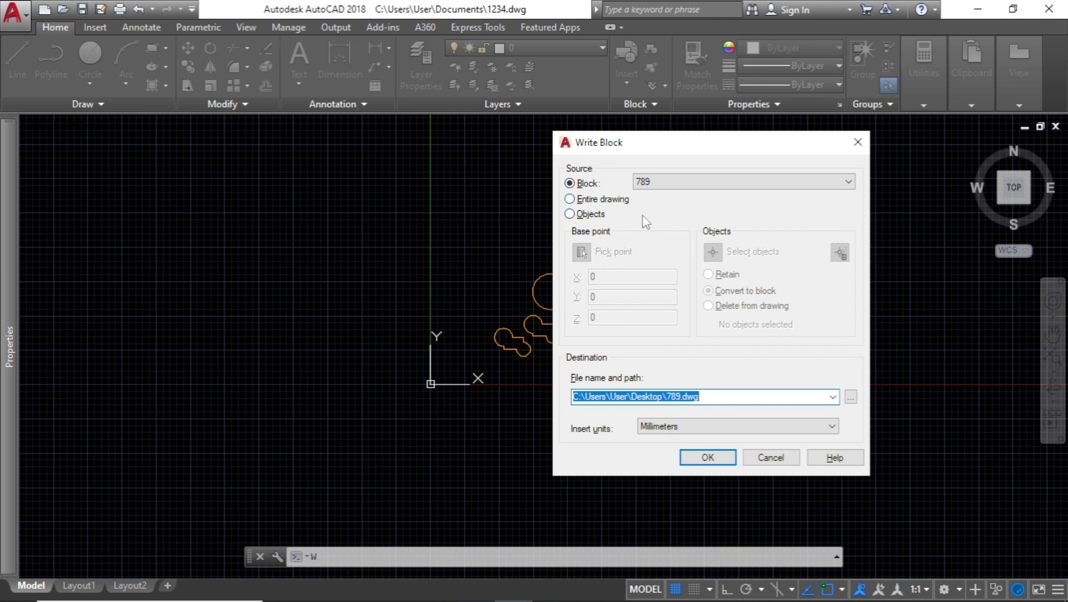
click(707, 457)
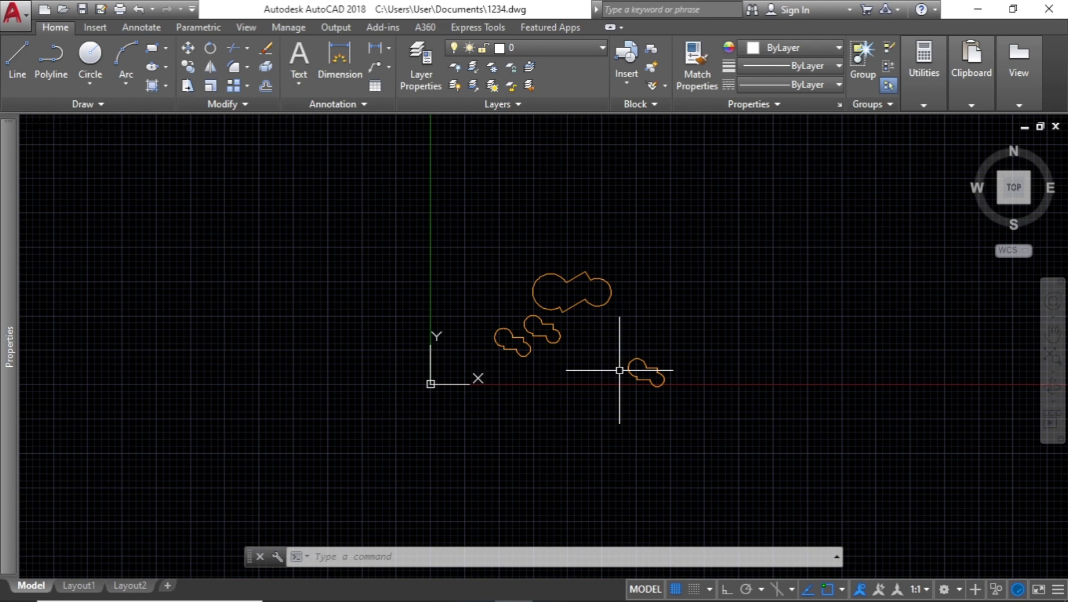
Look through the drawing files in Documents that are available for insertion as blocks, and leave the insertion.
text(I)
key(Return)
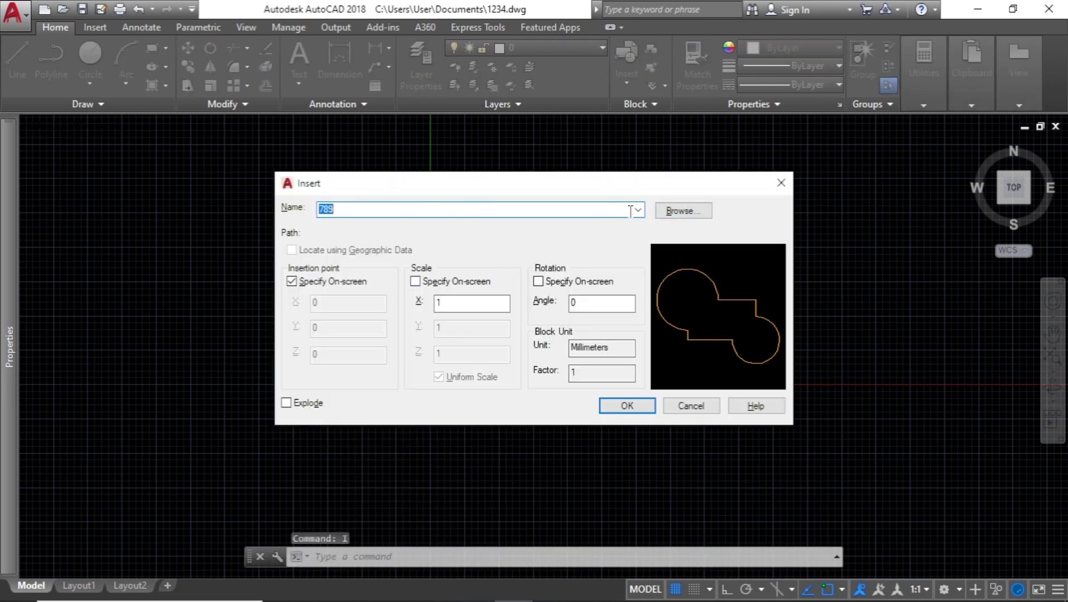
click(682, 211)
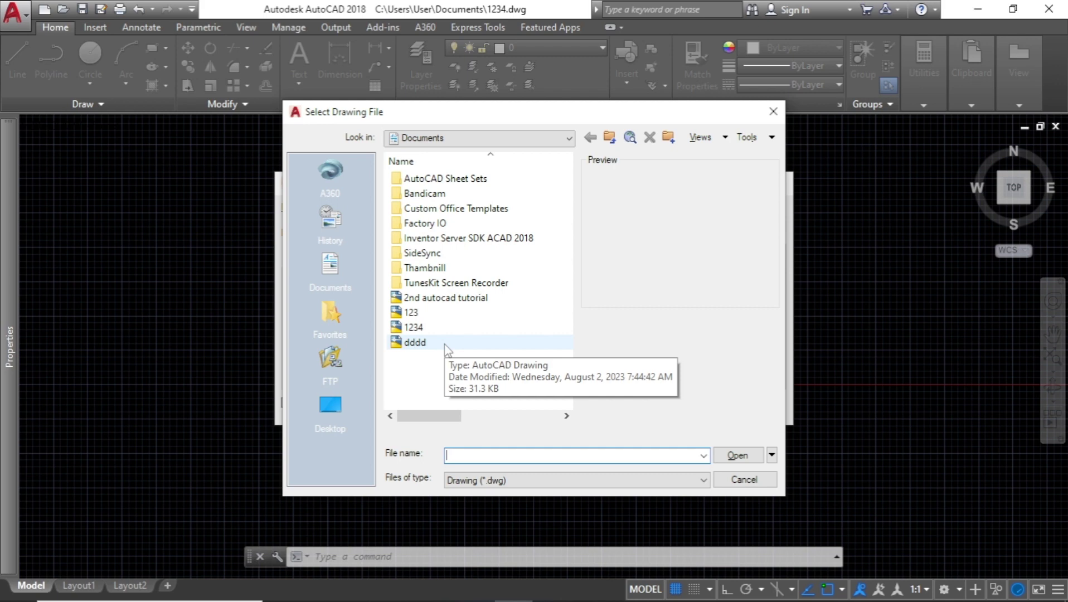
click(773, 111)
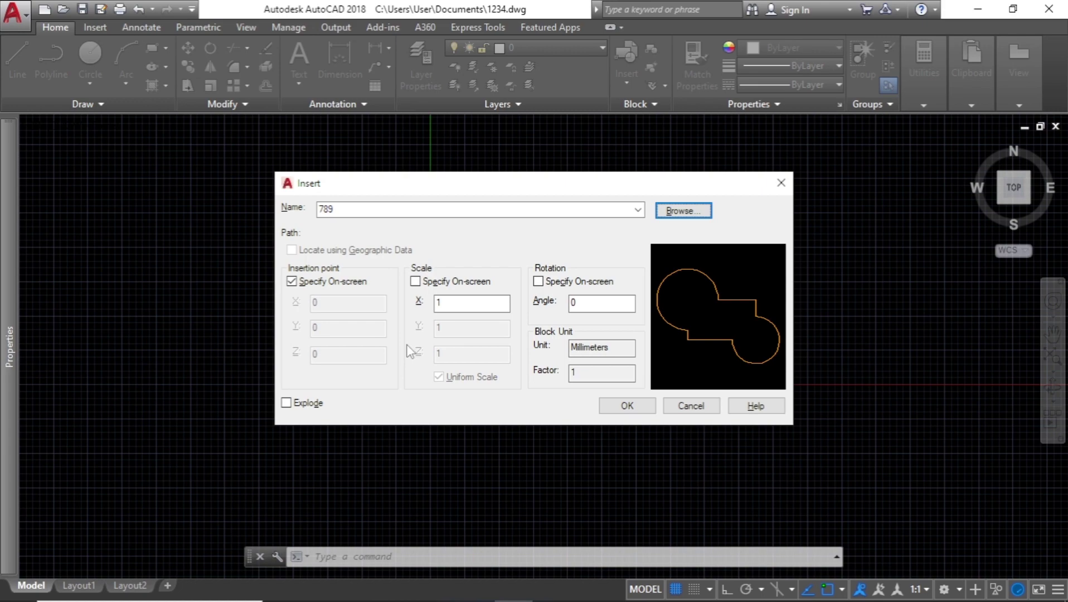
click(683, 211)
click(768, 107)
click(781, 183)
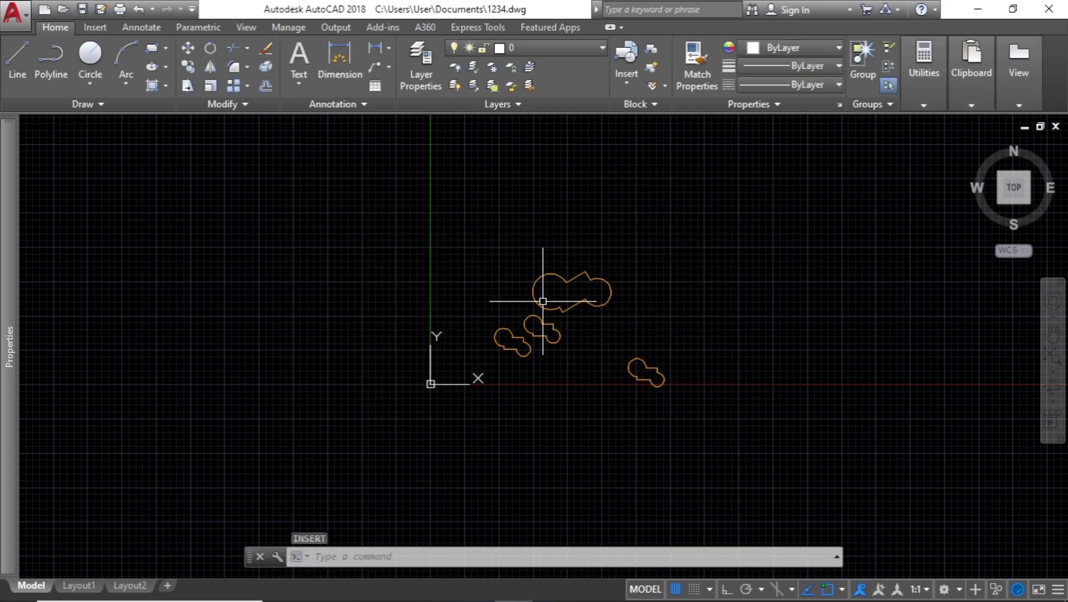
text(W)
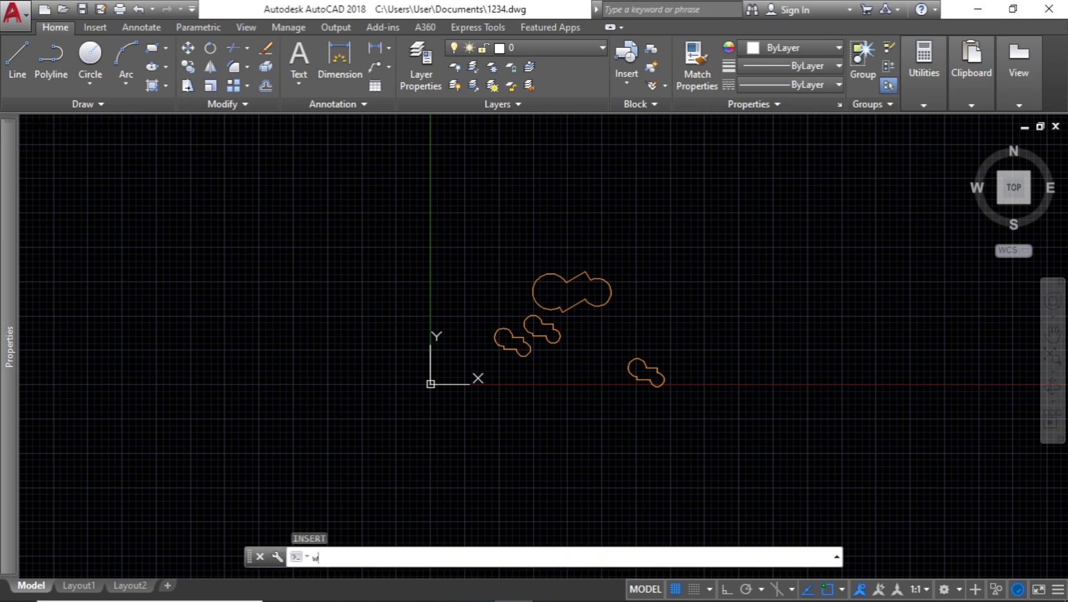
key(Return)
click(574, 199)
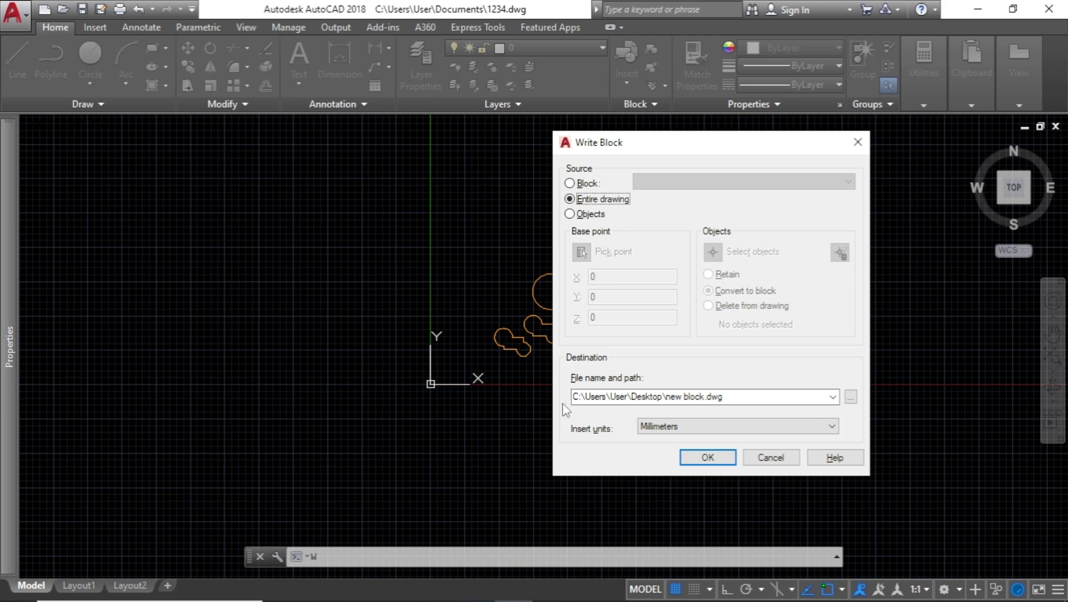
click(594, 217)
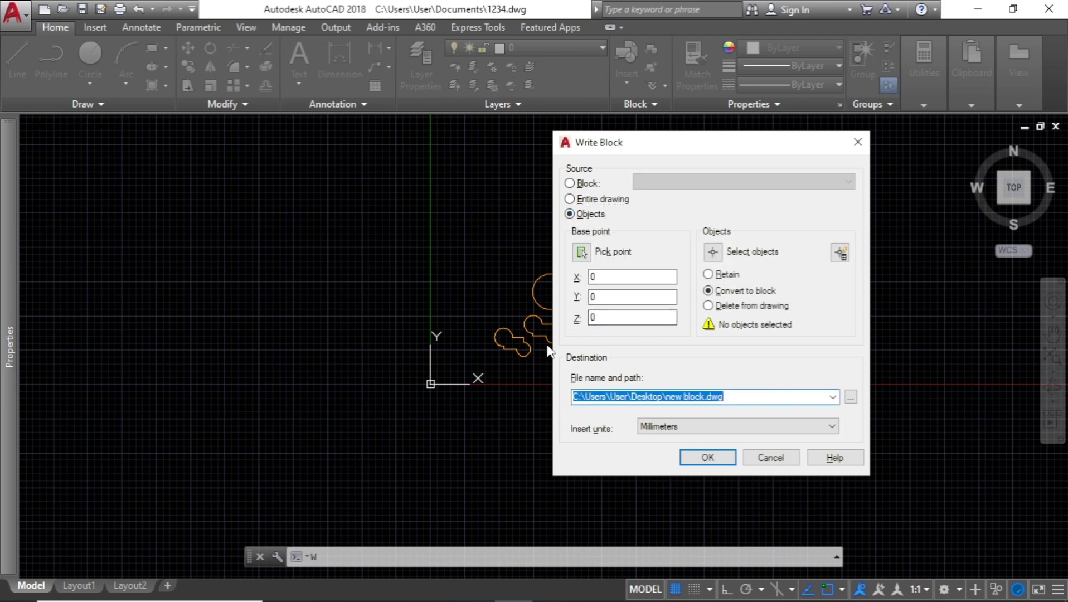
drag(711, 151, 841, 124)
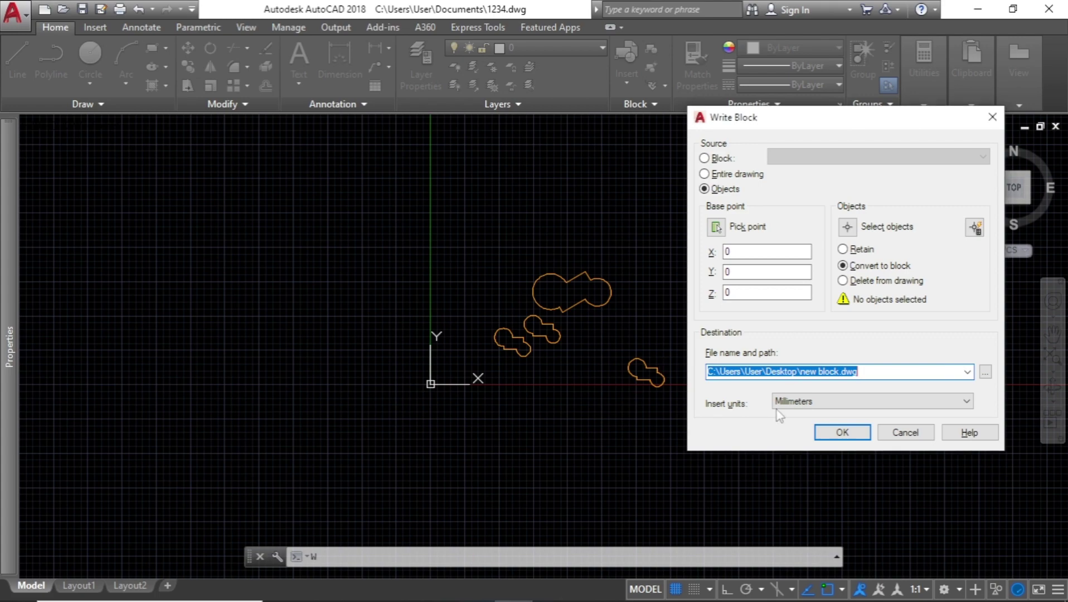
click(815, 432)
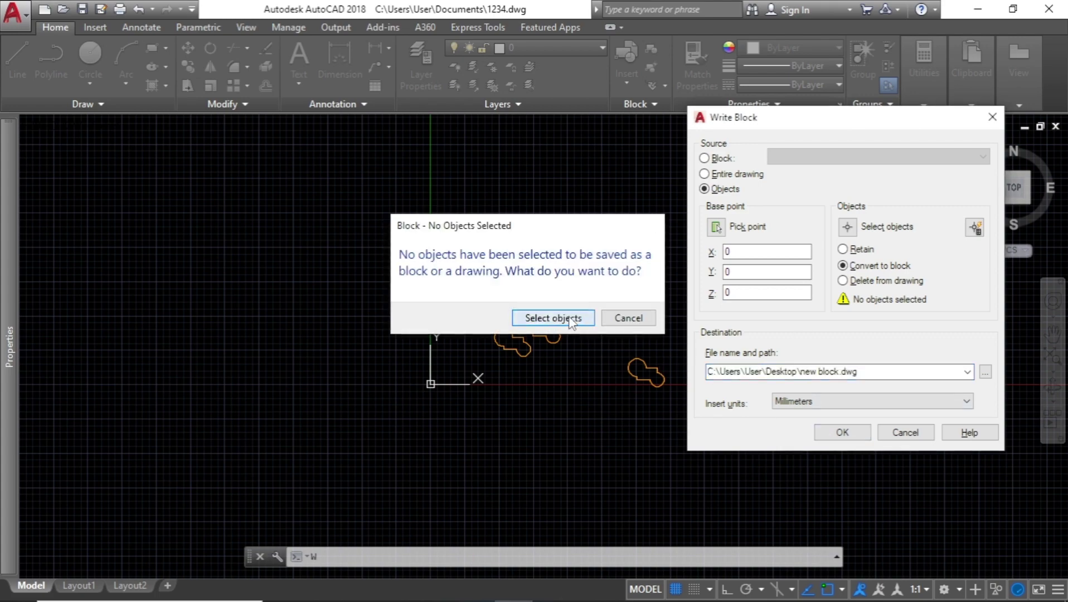
click(557, 316)
click(662, 341)
click(557, 407)
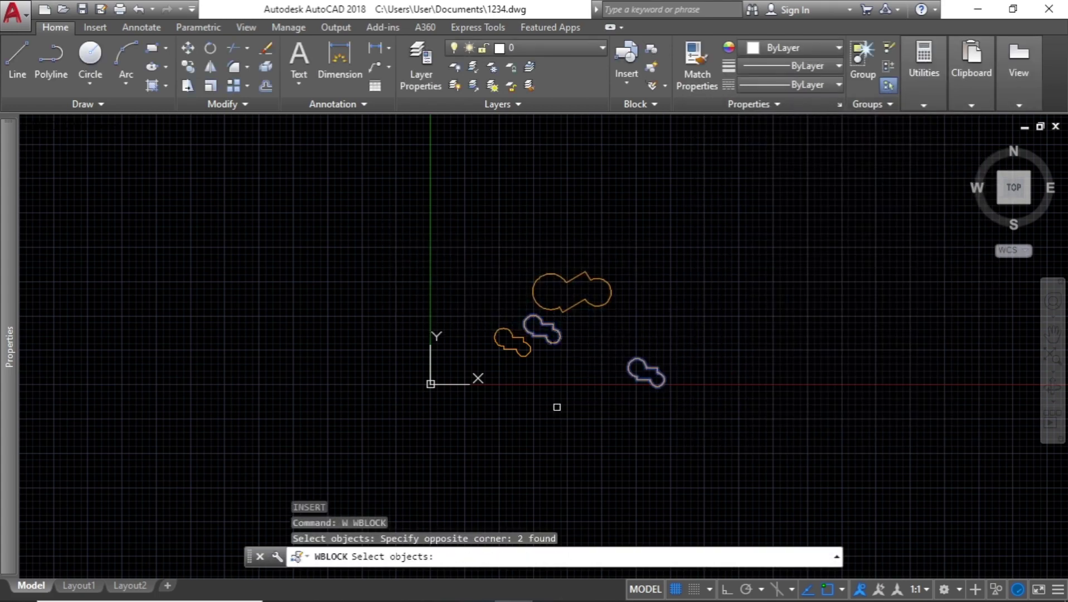
click(714, 351)
click(556, 463)
key(Escape)
key(Escape)
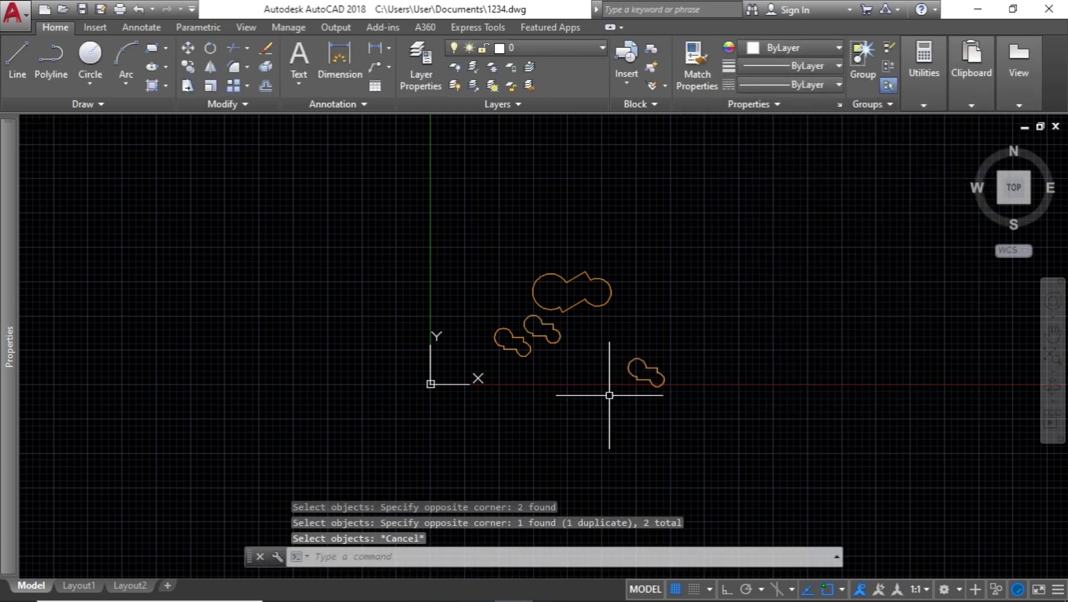
Write the isolated lower-right instance to new block.dwg on the desktop with Retain, replacing the existing file, and select the retained instance in the drawing.
text(w)
key(Return)
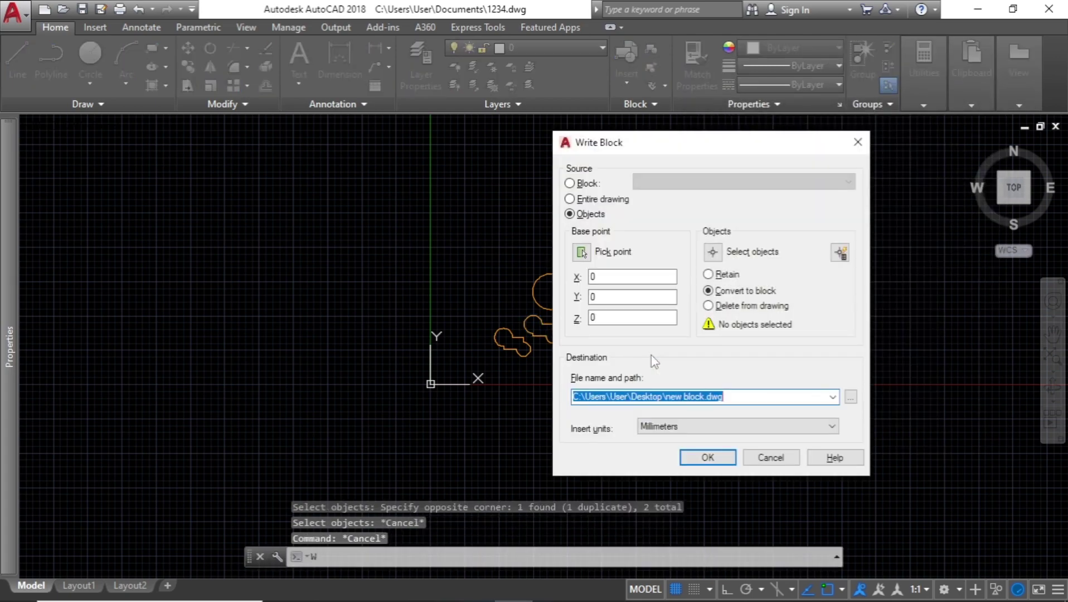
click(709, 274)
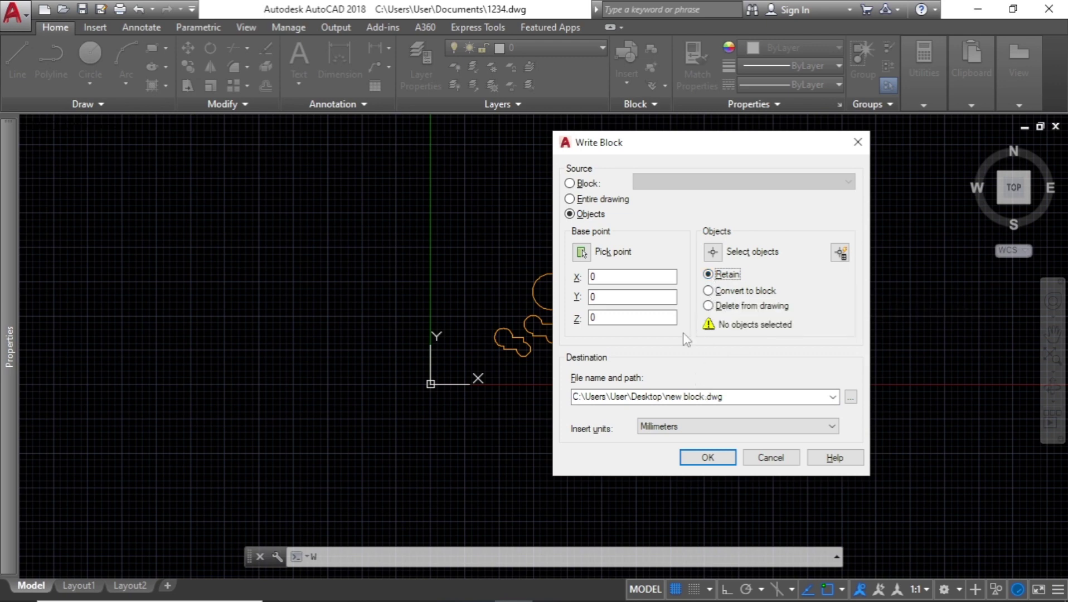
click(708, 460)
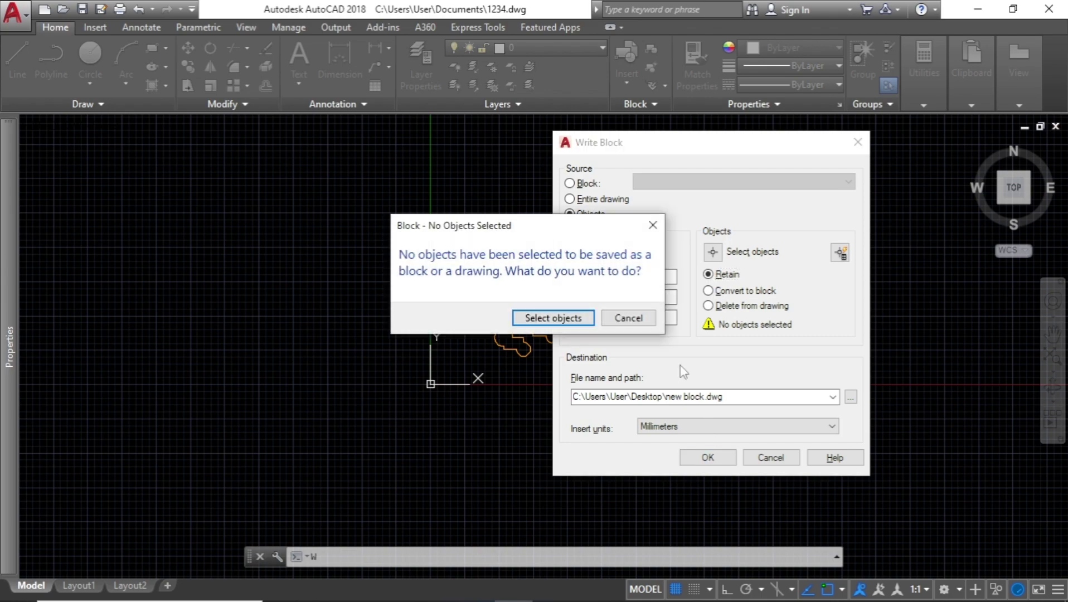
click(524, 317)
click(615, 344)
click(792, 486)
key(Return)
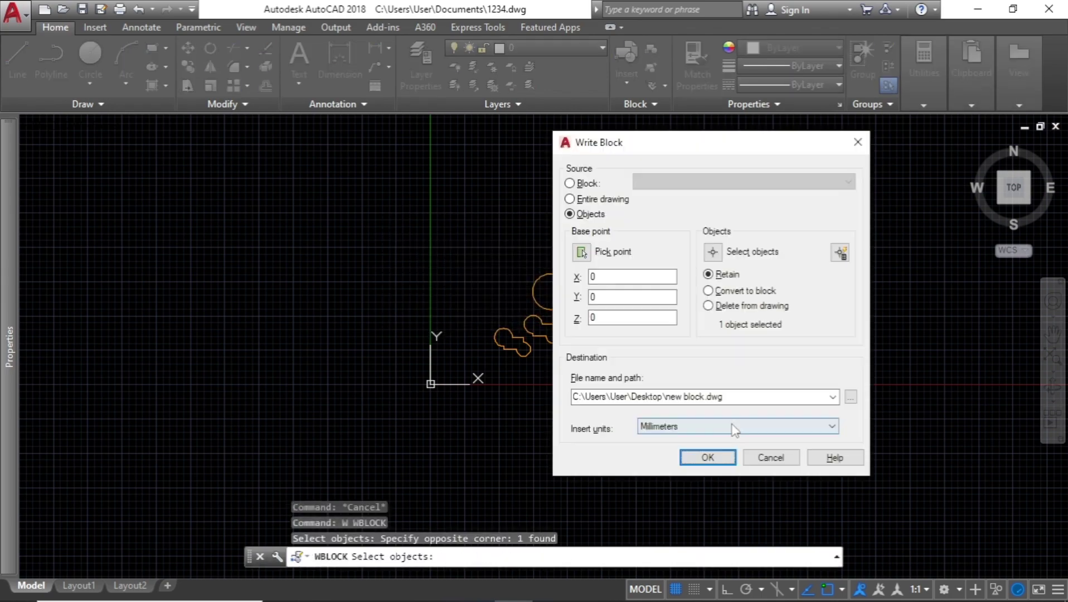
click(708, 458)
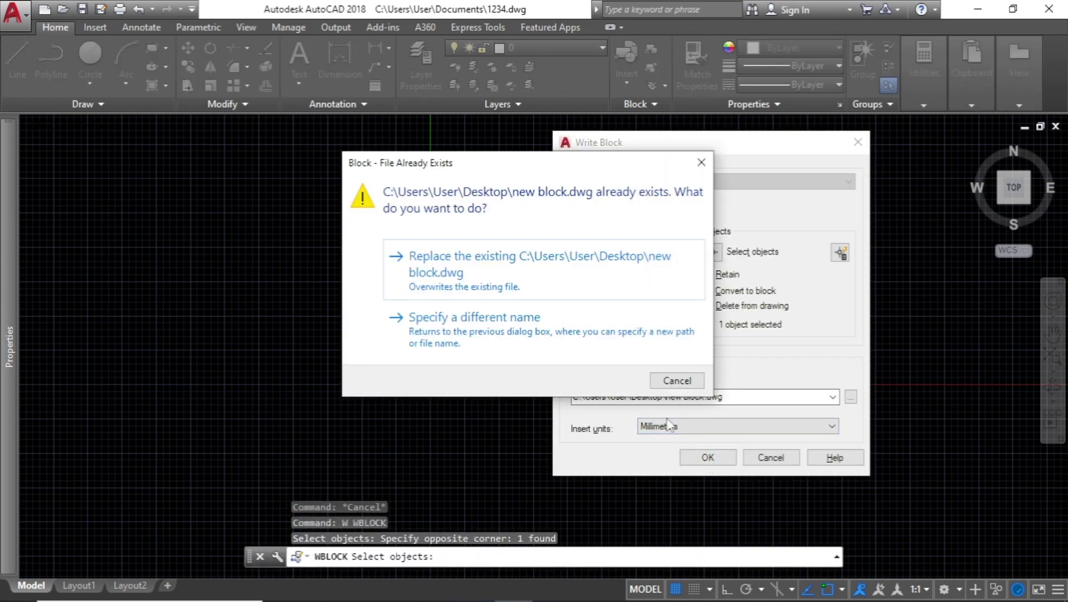
click(530, 276)
click(638, 365)
click(608, 388)
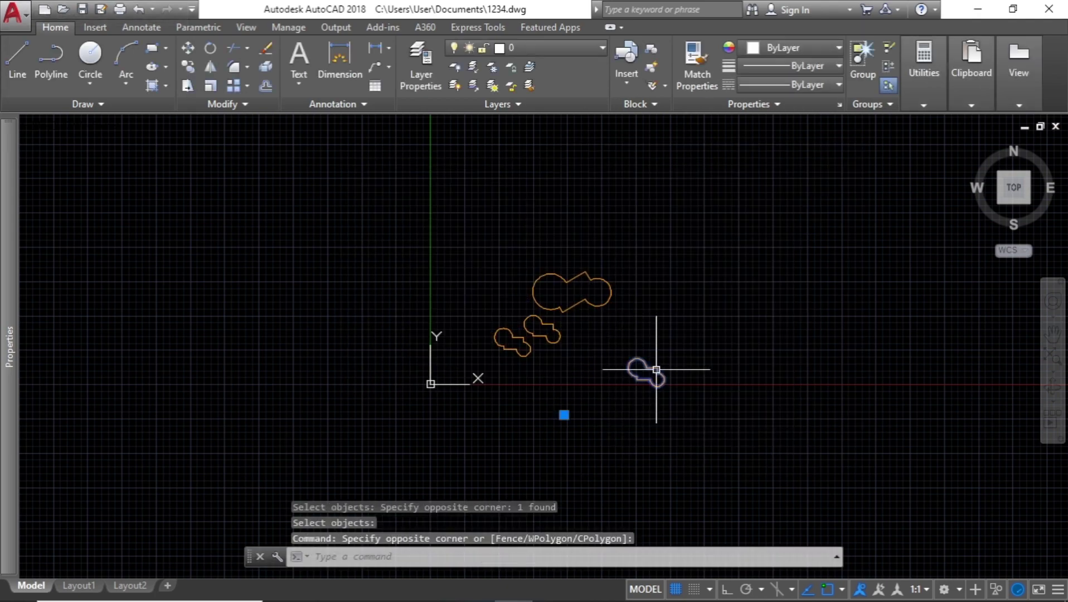
Clear the selection of the lower-right block instance in the drawing.
key(Escape)
key(Escape)
key(Escape)
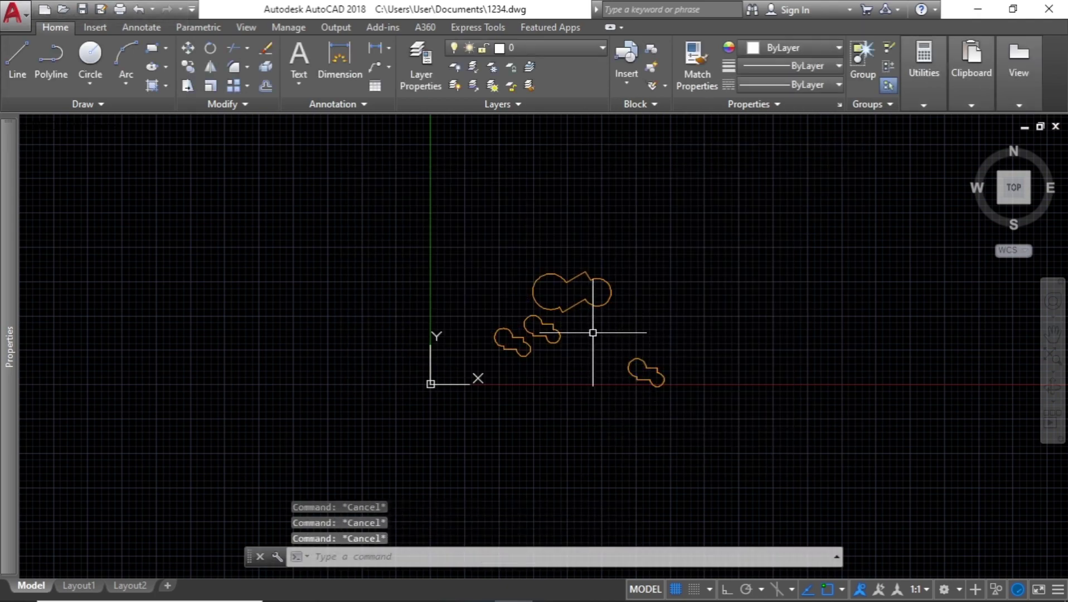
text(b)
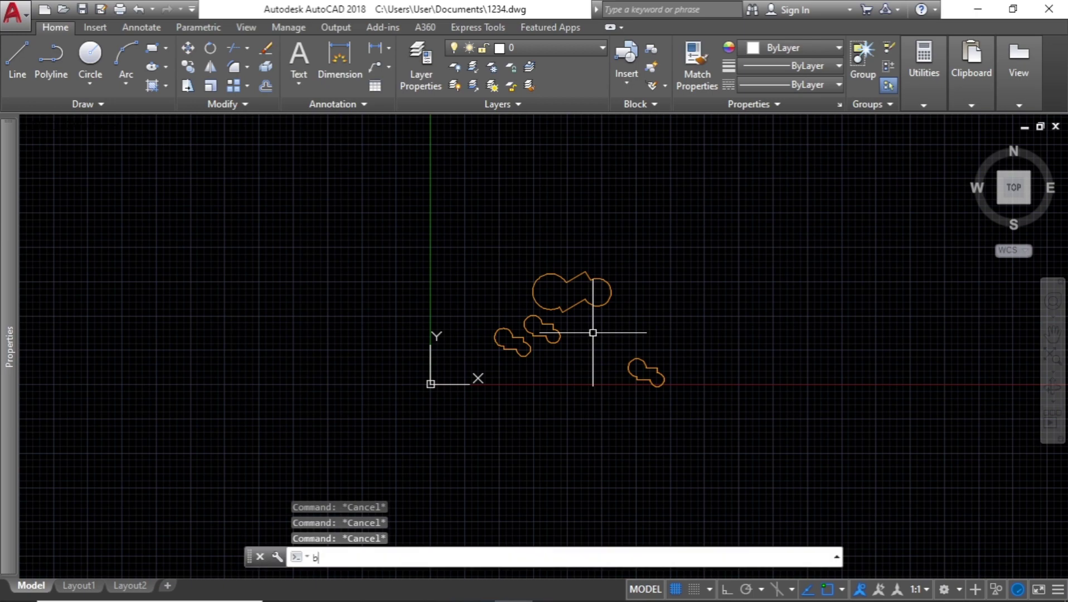
key(Return)
key(Escape)
key(Escape)
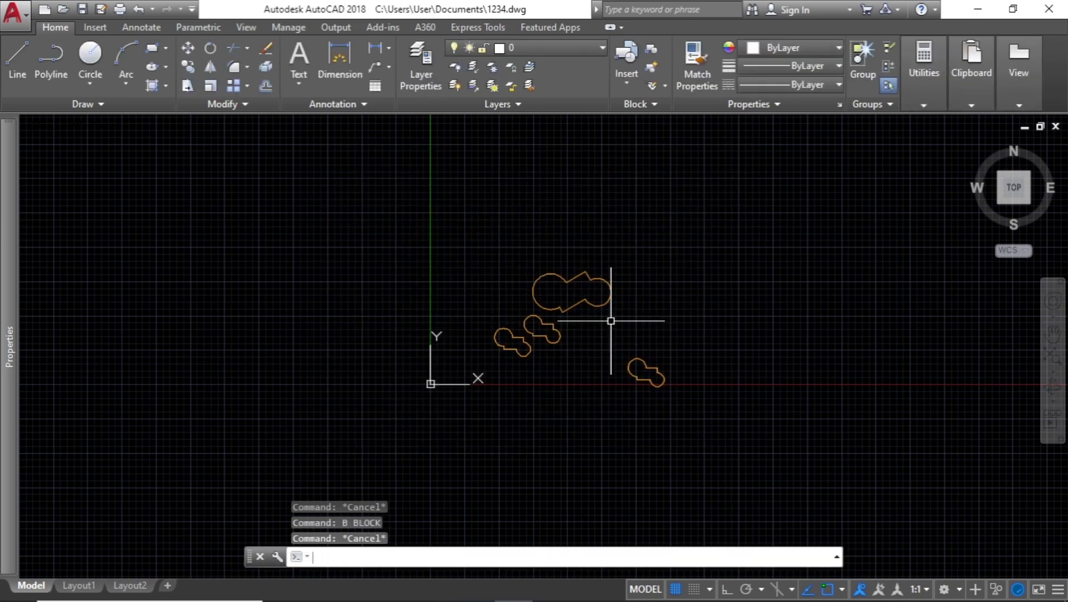
Review the Write Block settings for source, base point, object handling and destination, and leave without writing a file.
text(w)
key(Return)
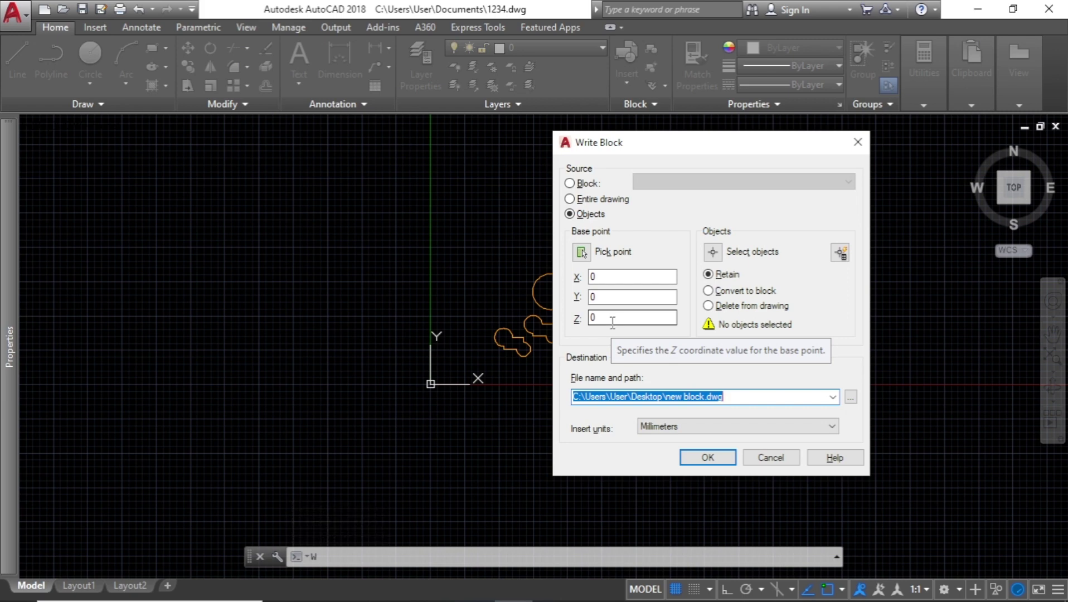
click(715, 296)
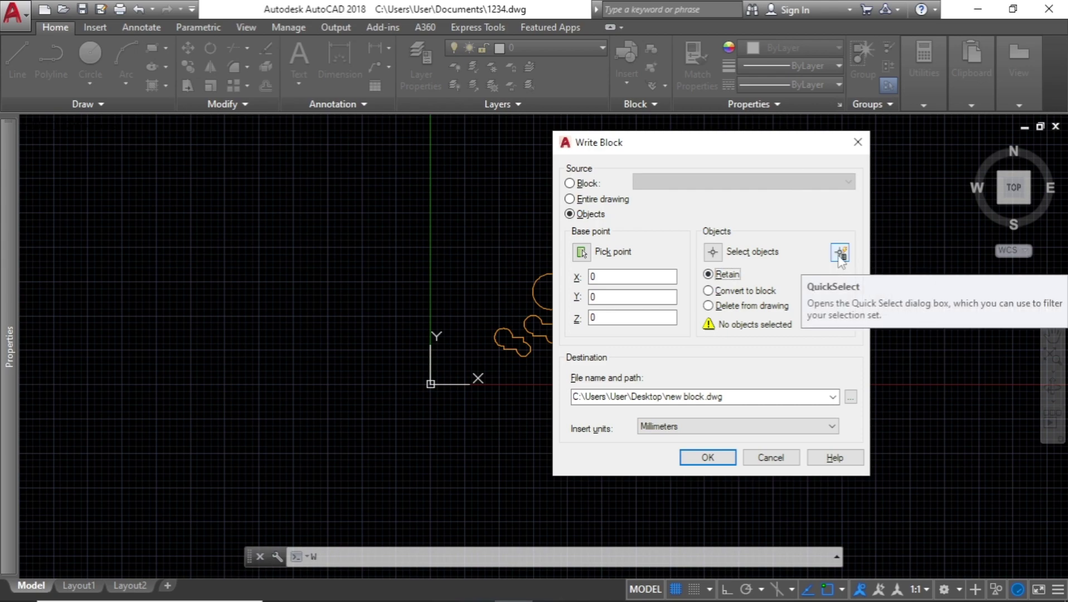
click(774, 459)
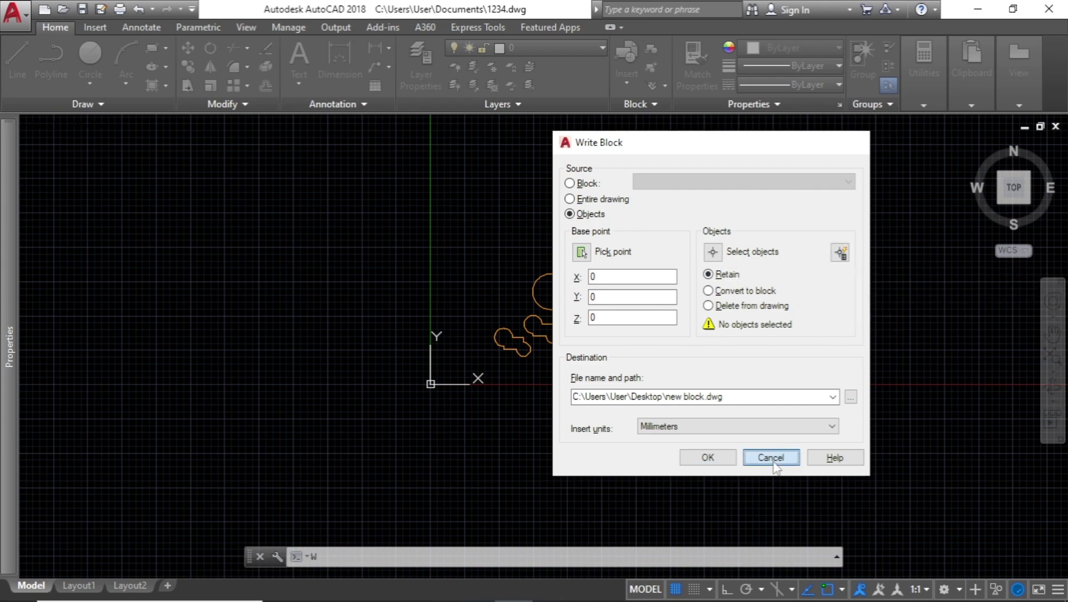